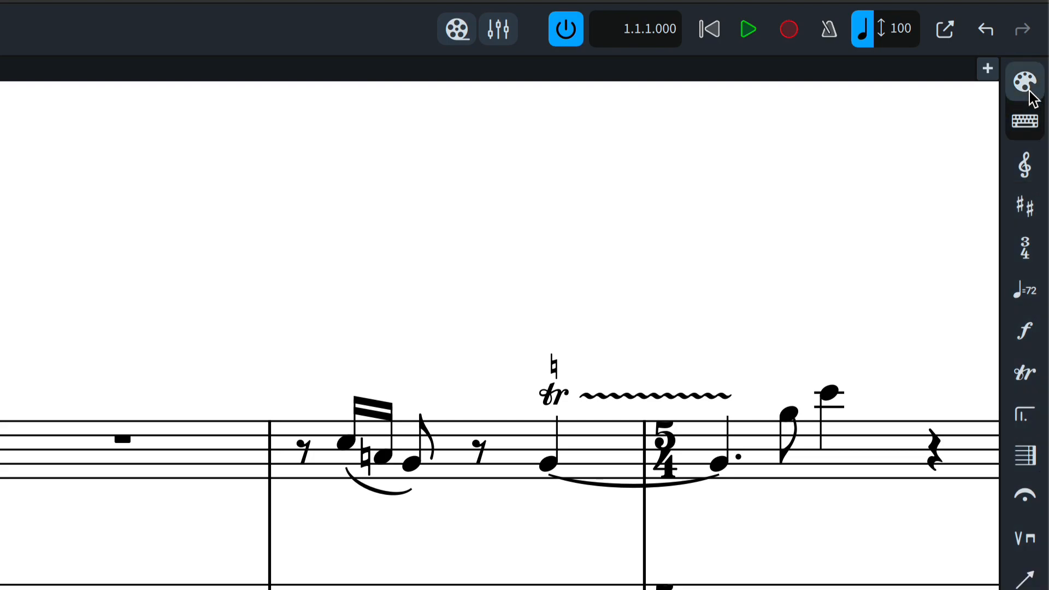
click(1030, 129)
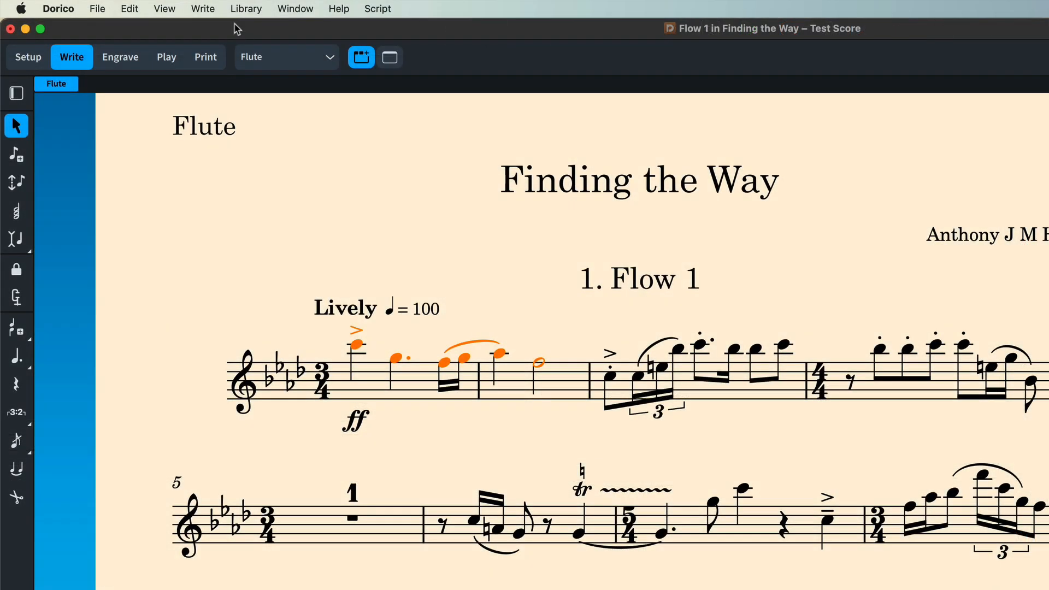
Examine the Invert Pitches options for a specific pitch, the root and the first note, plus diatonic inversion, without applying them
click(213, 10)
mouse_move(356, 276)
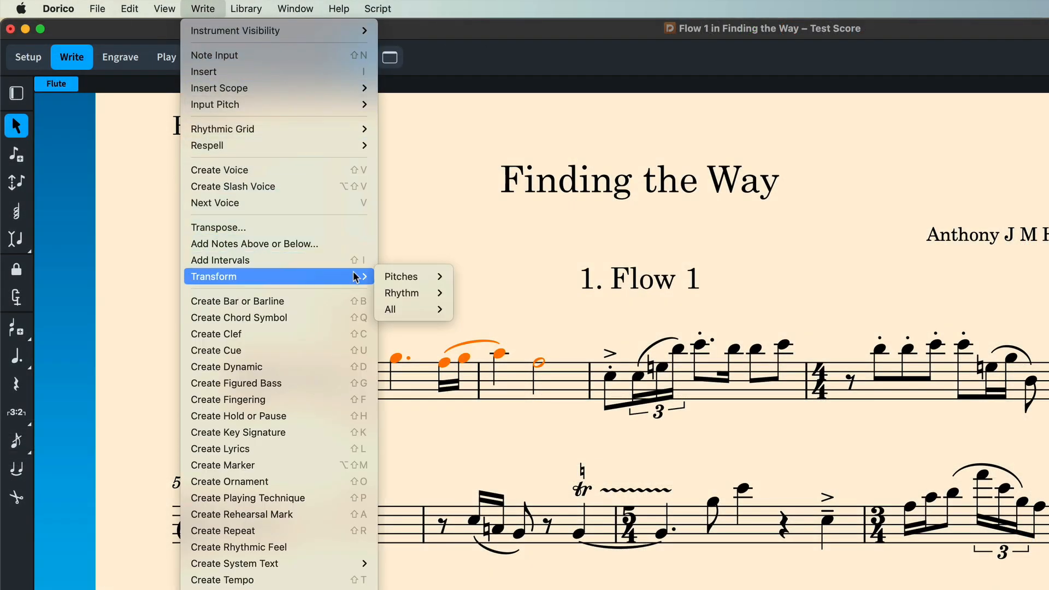
mouse_move(416, 280)
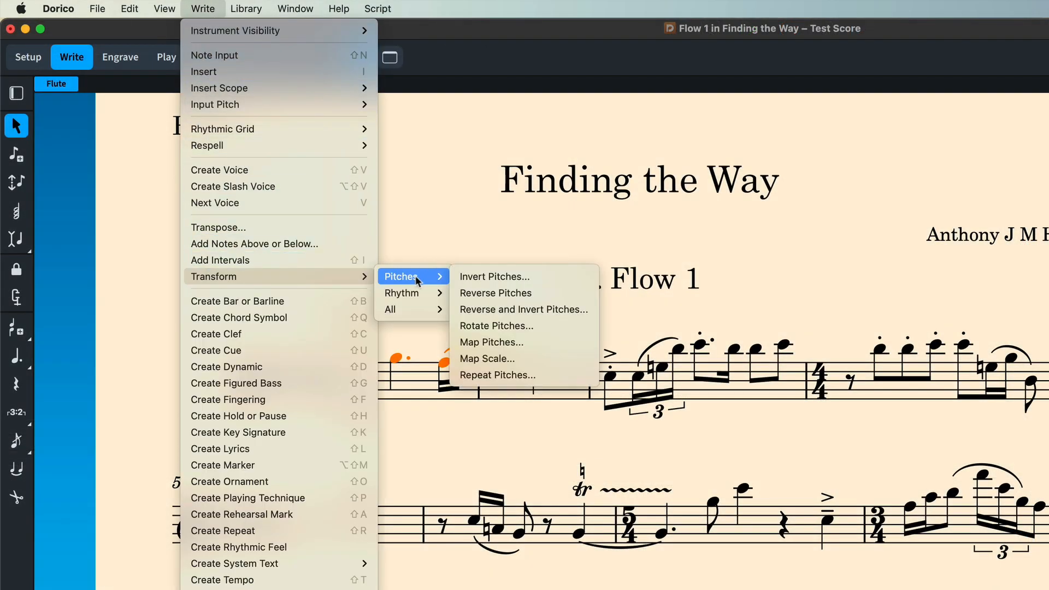
click(545, 275)
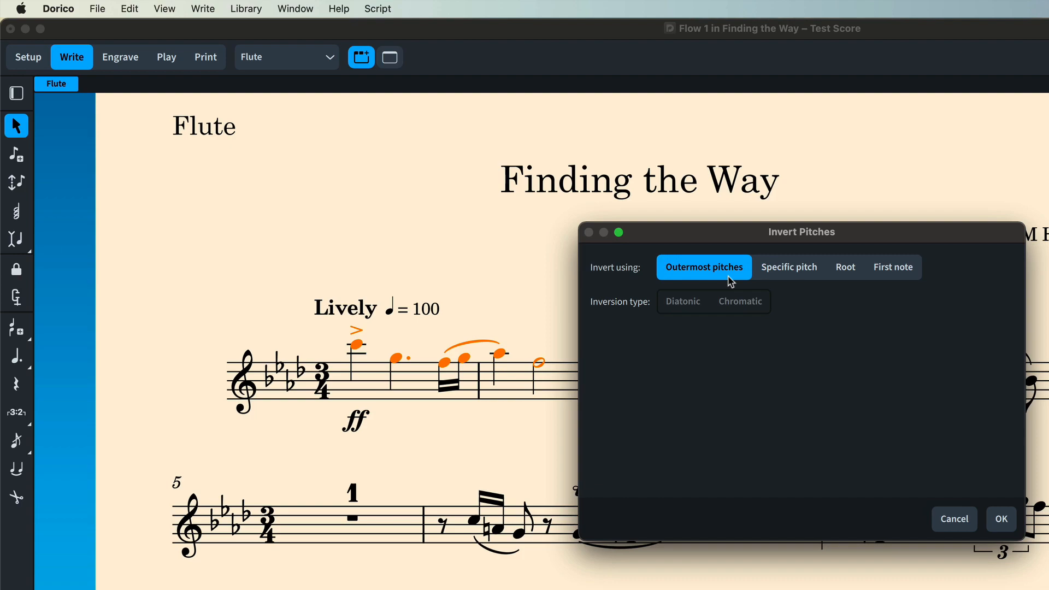
click(796, 279)
click(685, 337)
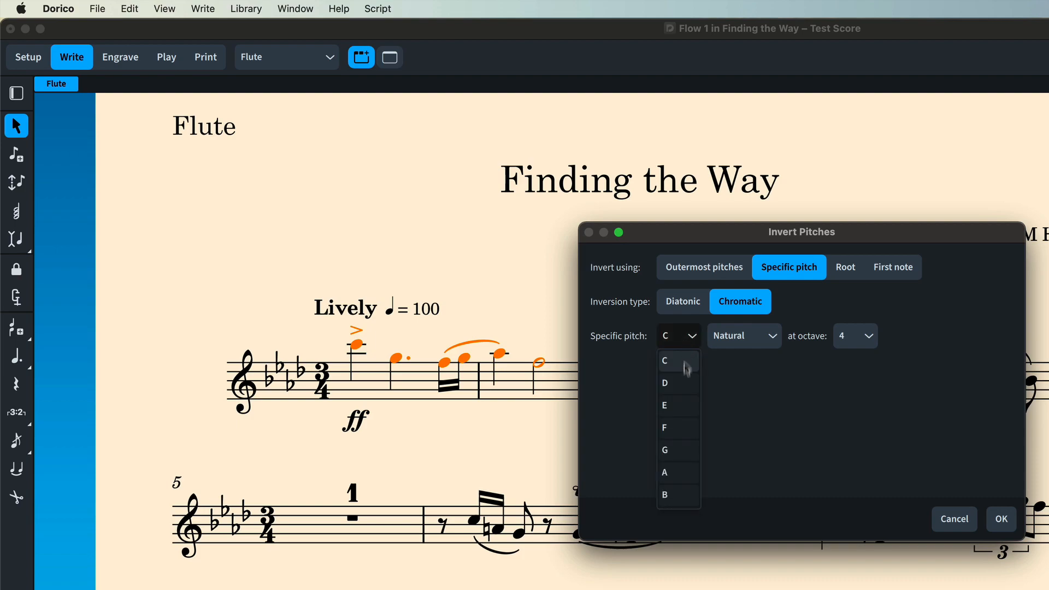
click(850, 276)
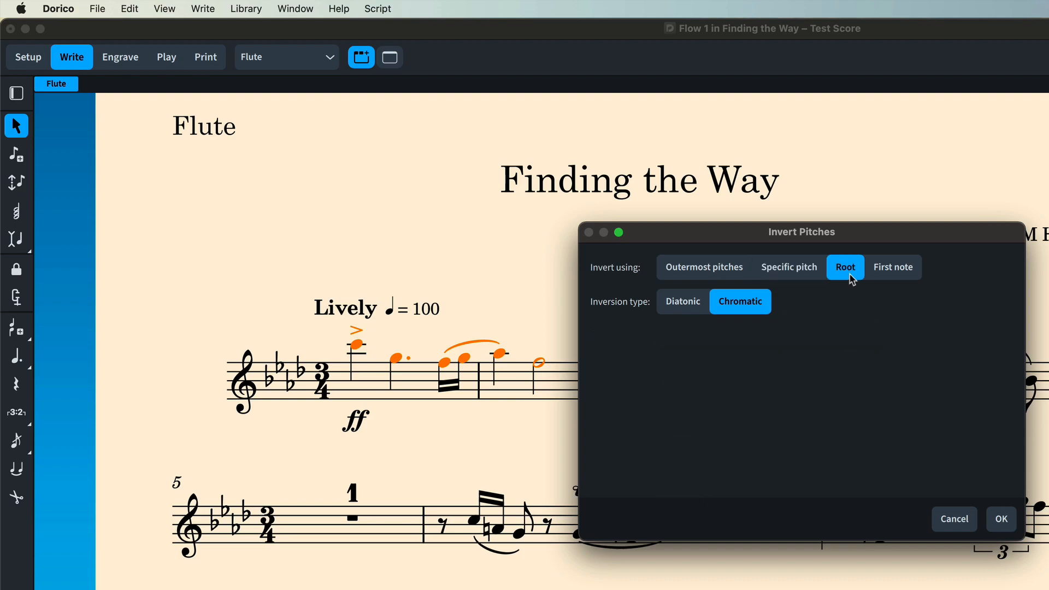
click(902, 276)
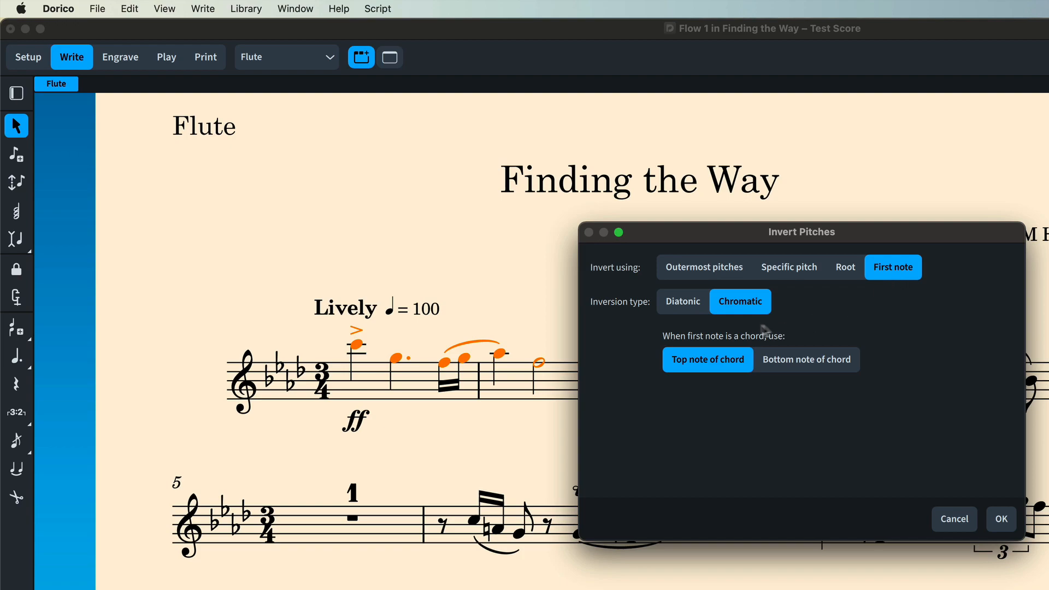
click(682, 304)
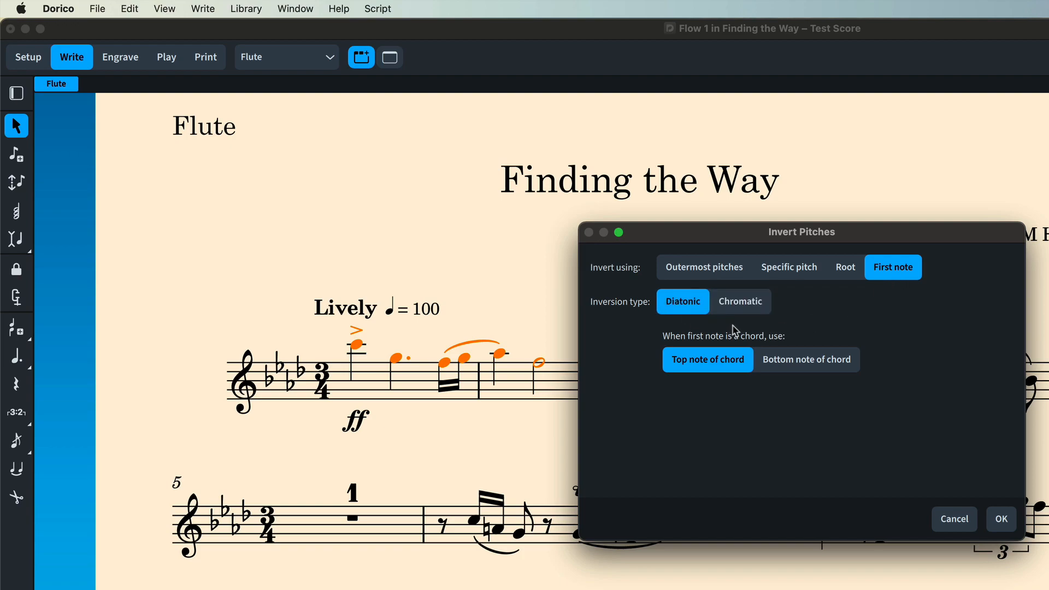
key(Escape)
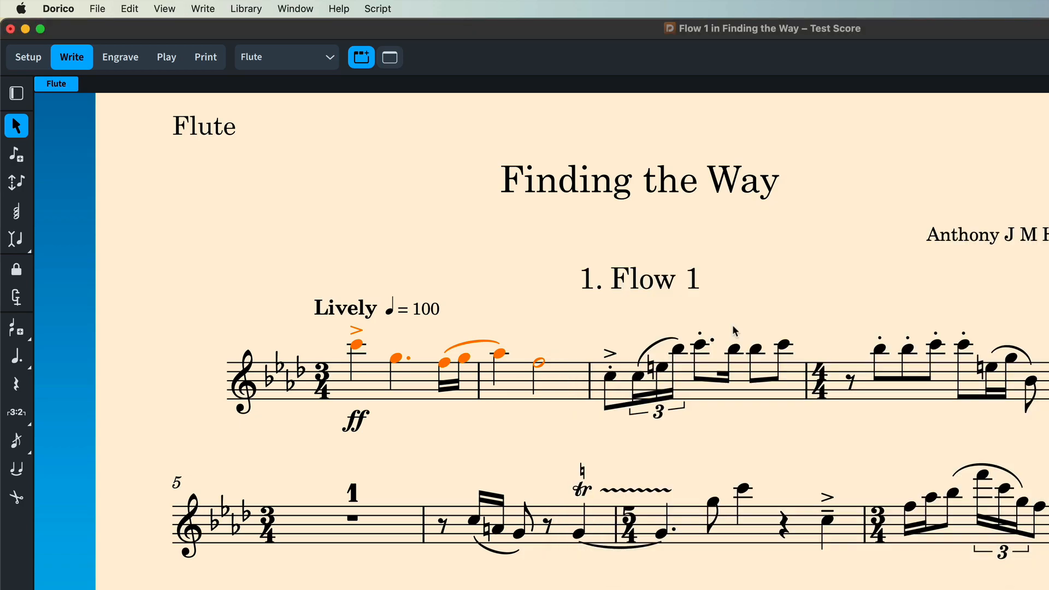
Invert the pitches of the selected notes in the flute's first two bars with the popover entry "inv"
key(shift+i)
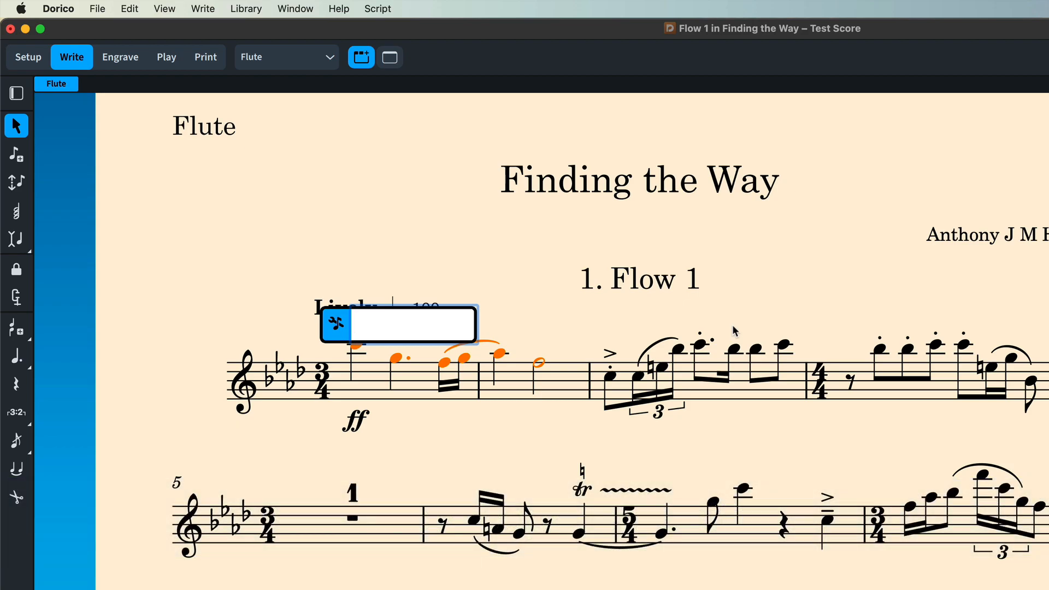
text(inv)
key(Return)
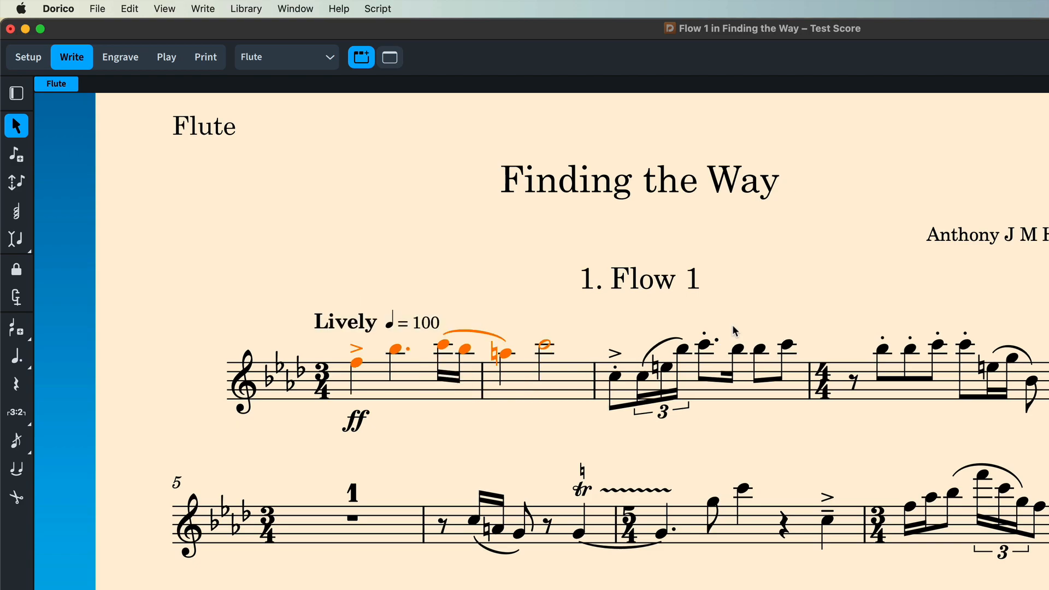
Invert the selected flute notes around their first note with the popover entry "inv first"
key(shift+i)
text(inv first)
key(Return)
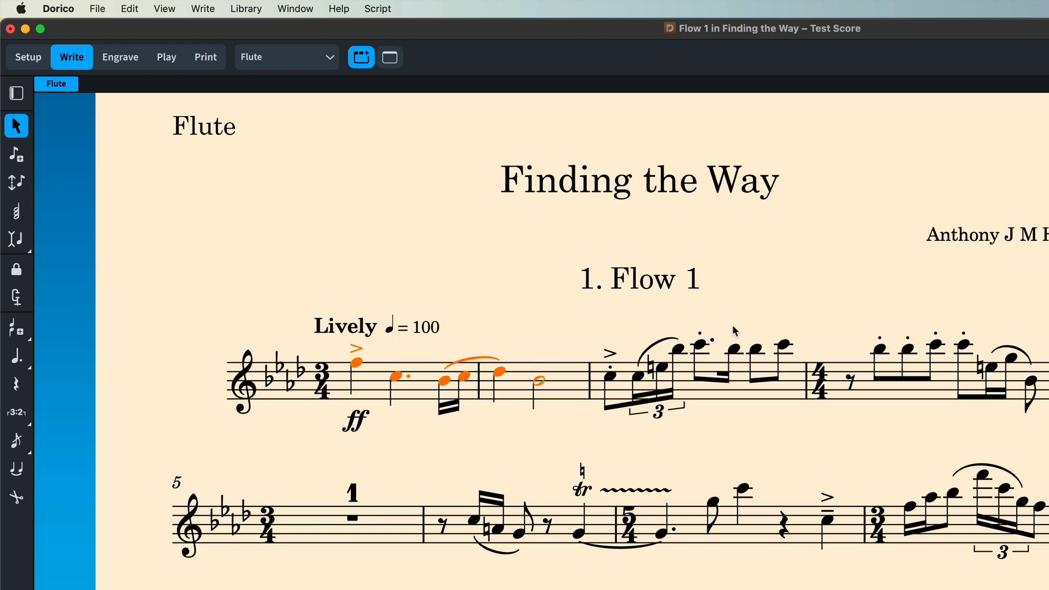
Reverse the pitches of the selected flute notes while keeping their rhythms
click(203, 9)
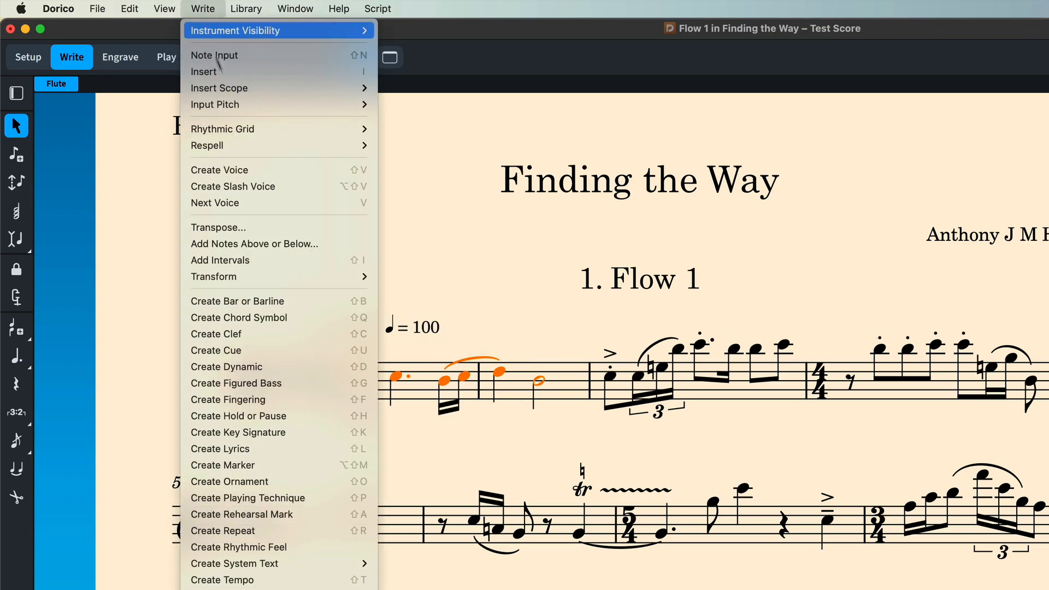
mouse_move(275, 282)
mouse_move(407, 277)
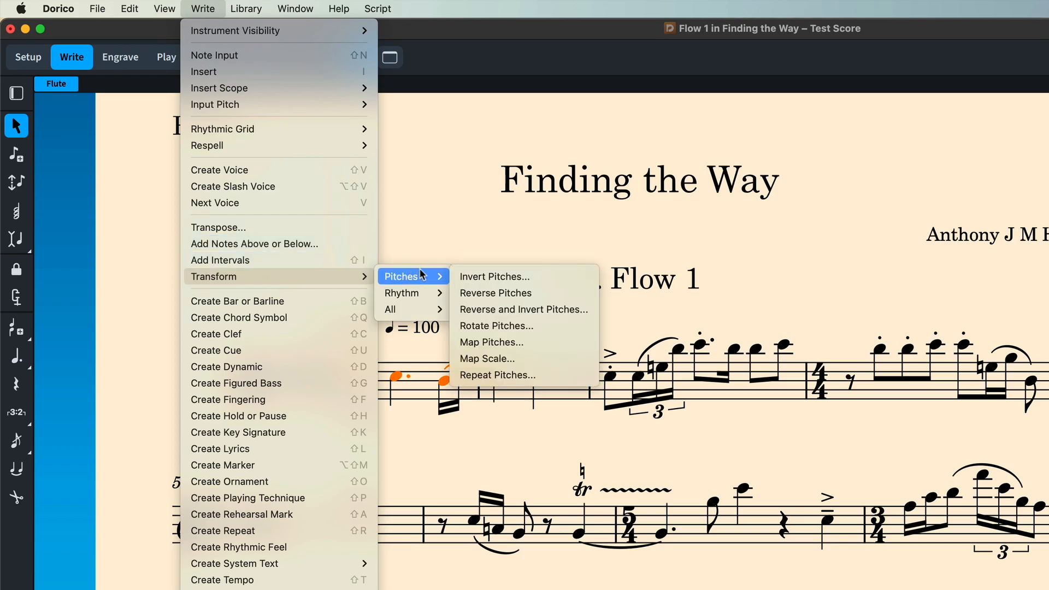
click(570, 295)
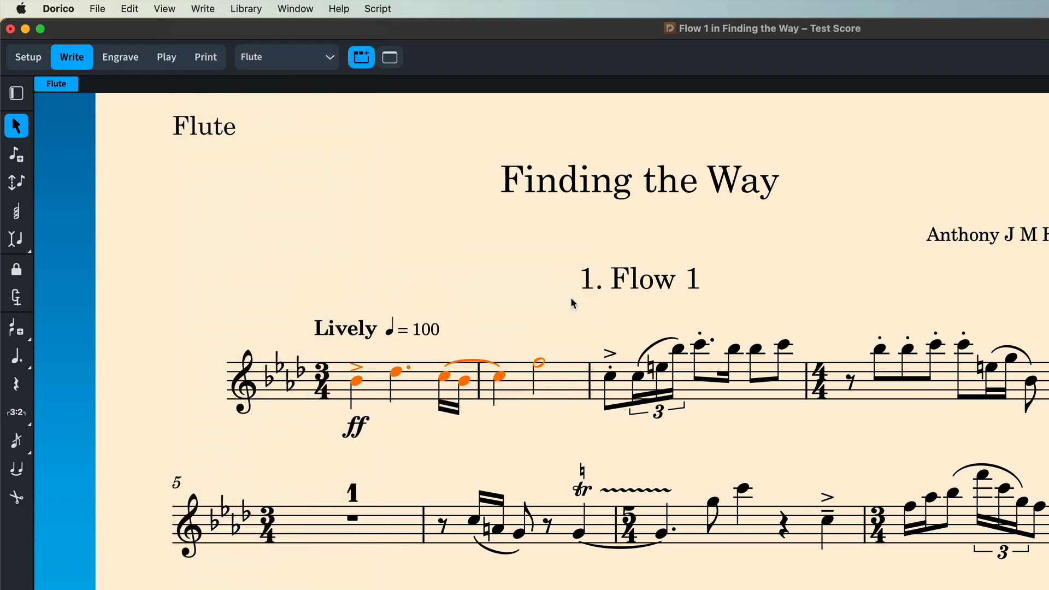
click(210, 13)
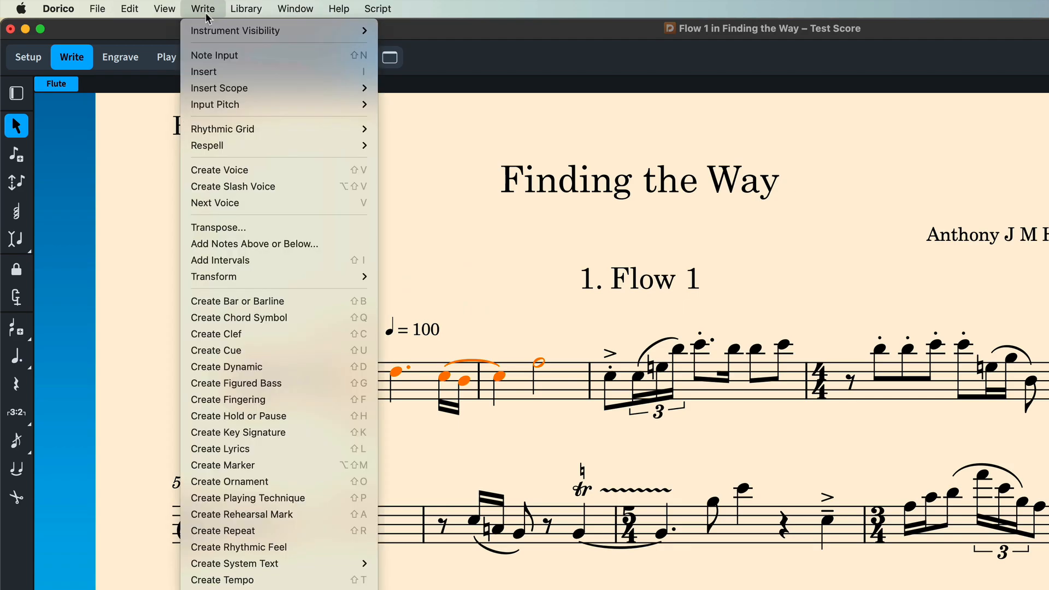
mouse_move(337, 276)
mouse_move(404, 277)
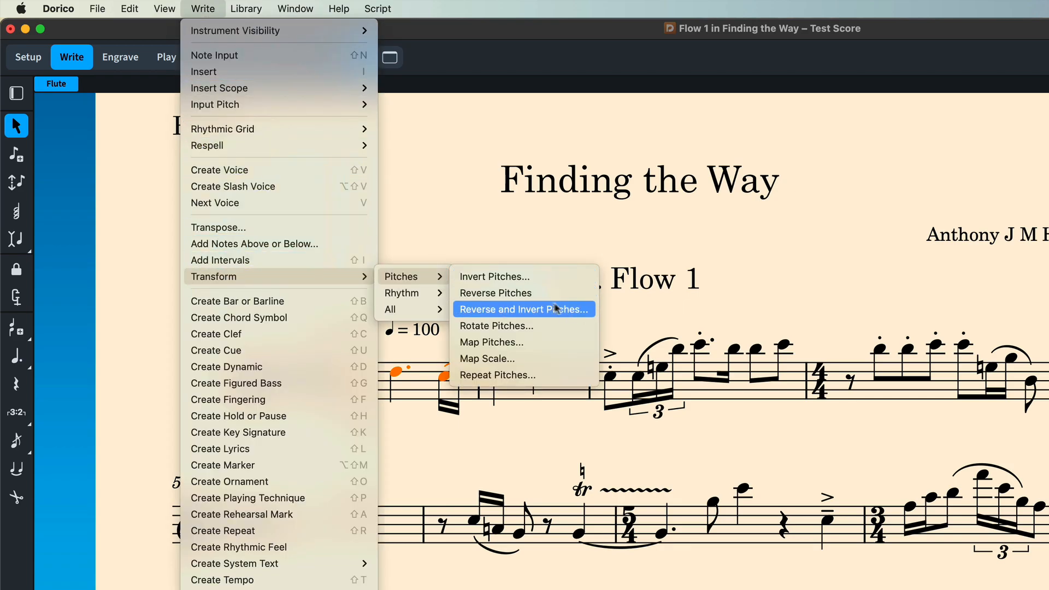
click(570, 309)
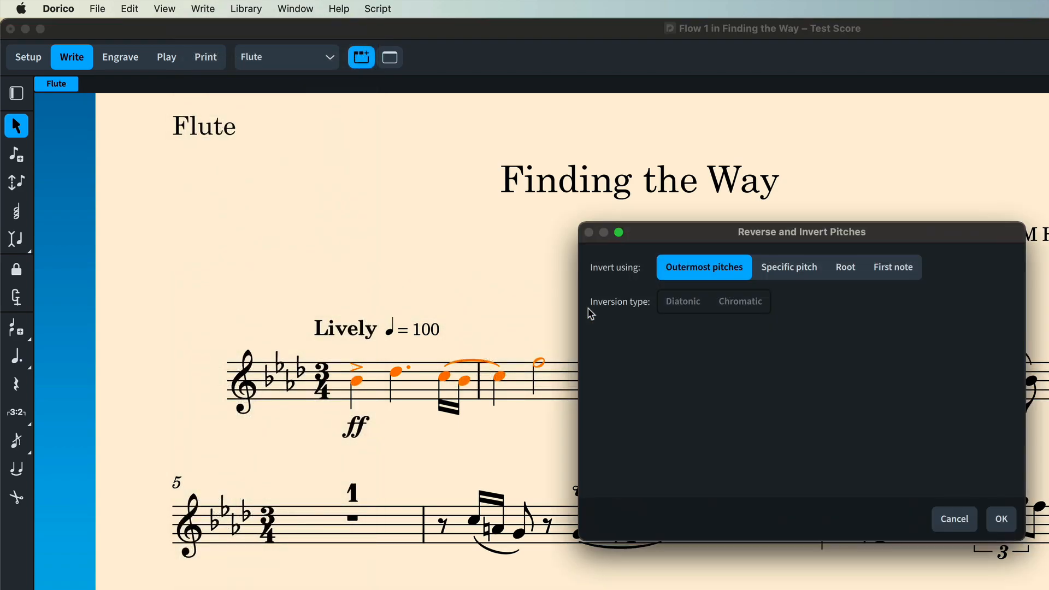
key(Escape)
Reverse and invert the selected flute notes' pitches and reverse their rhythms, inverting around the outermost pitches
click(213, 9)
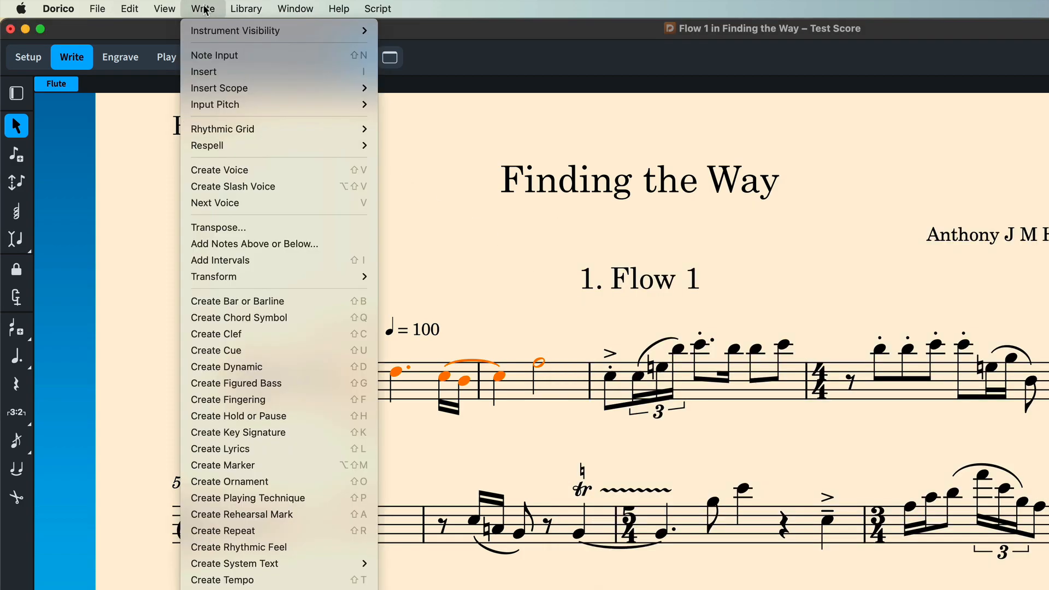
mouse_move(330, 279)
mouse_move(420, 308)
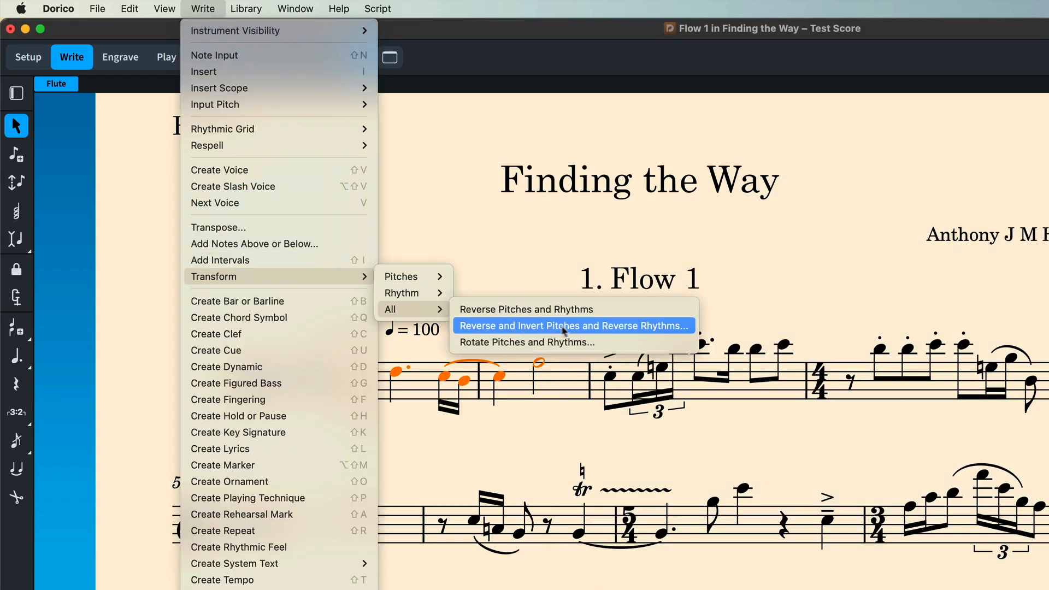
click(596, 330)
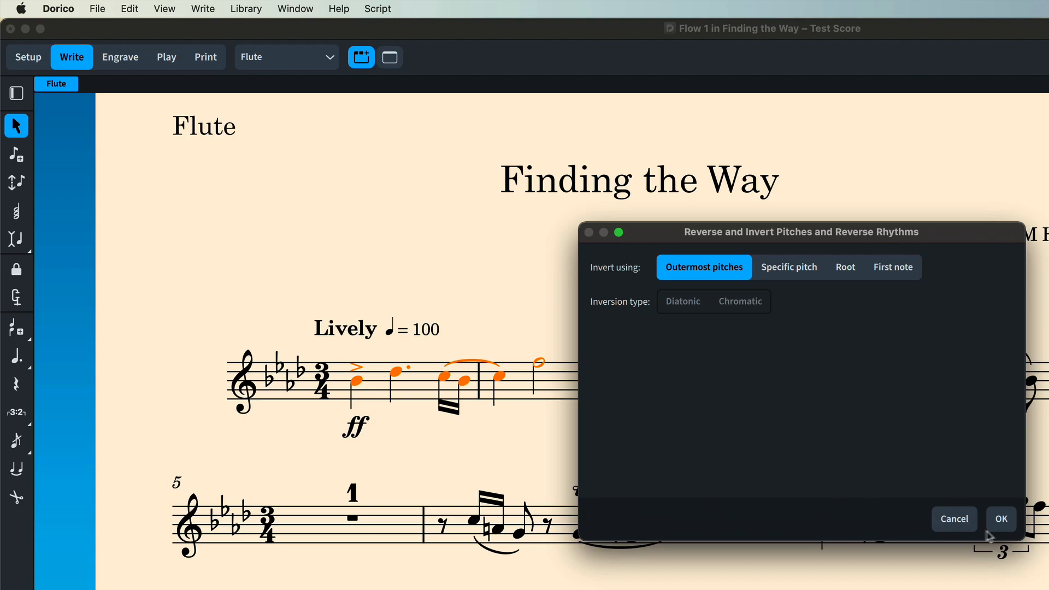
click(1003, 521)
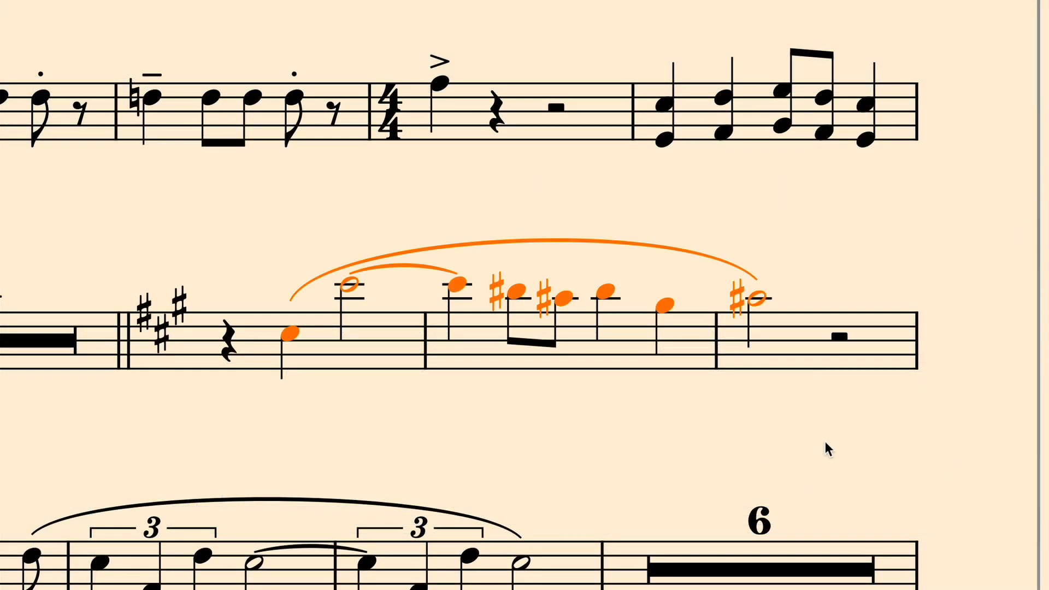
Apply a retrograde to the selected slurred phrase in the three-sharp key with the popover entry "ret"
text(j)
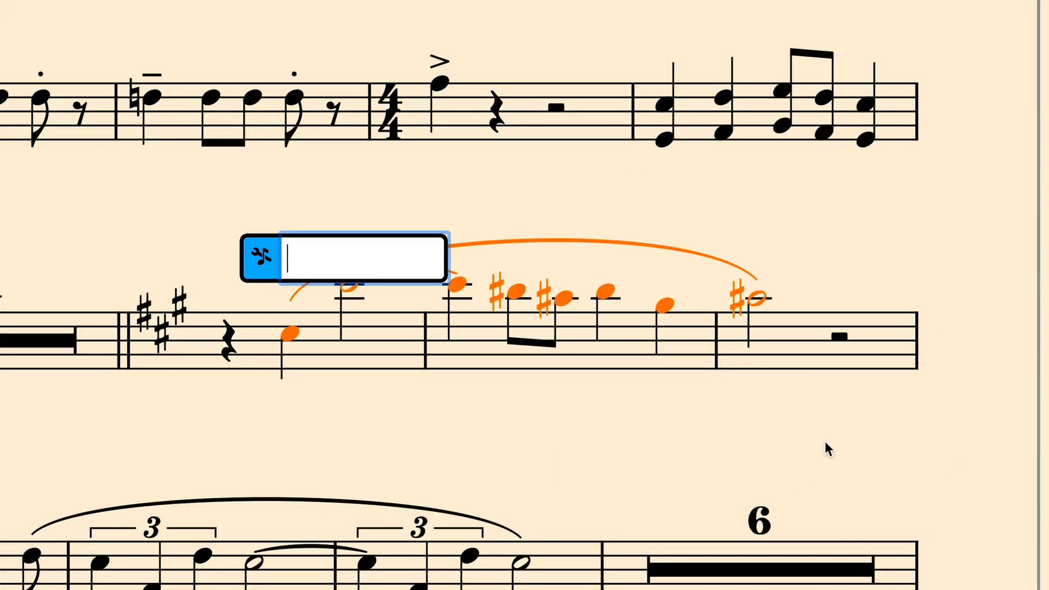
text(ret)
key(Return)
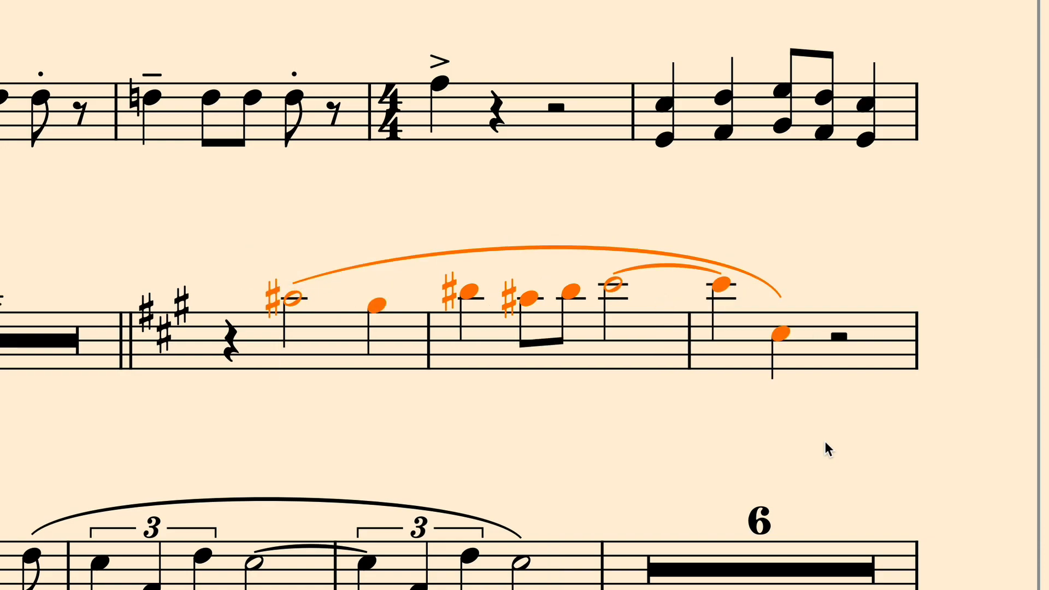
Reverse only the pitches of the selected slurred phrase with the popover entry "rev pitches"
text(jrev pitch)
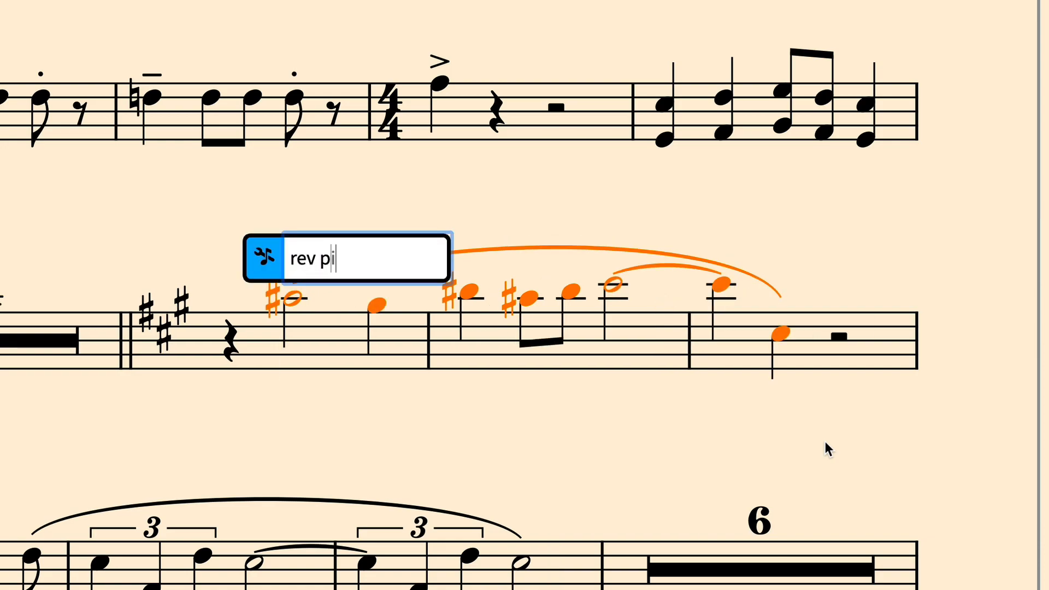
text(es)
key(Return)
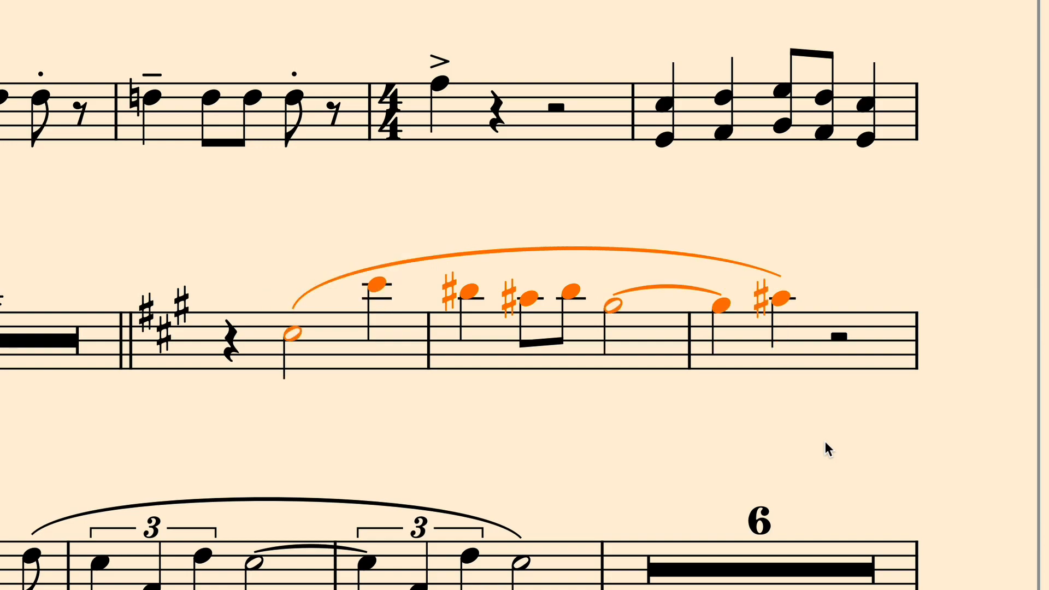
Reverse only the rhythms of the selected slurred phrase with a retrograde rhythm popover entry
text(jret r)
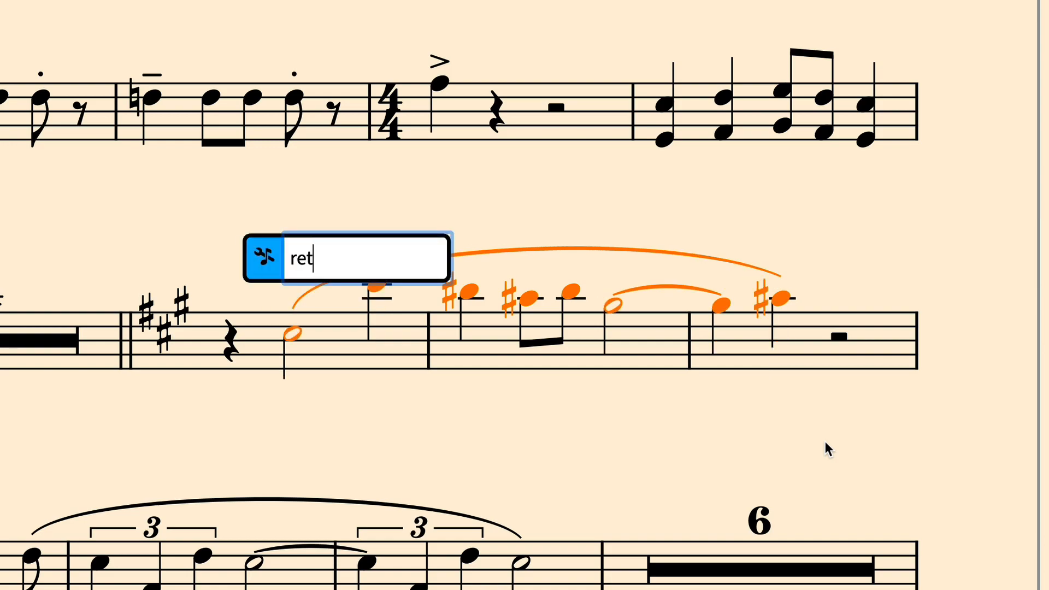
text(m)
key(Return)
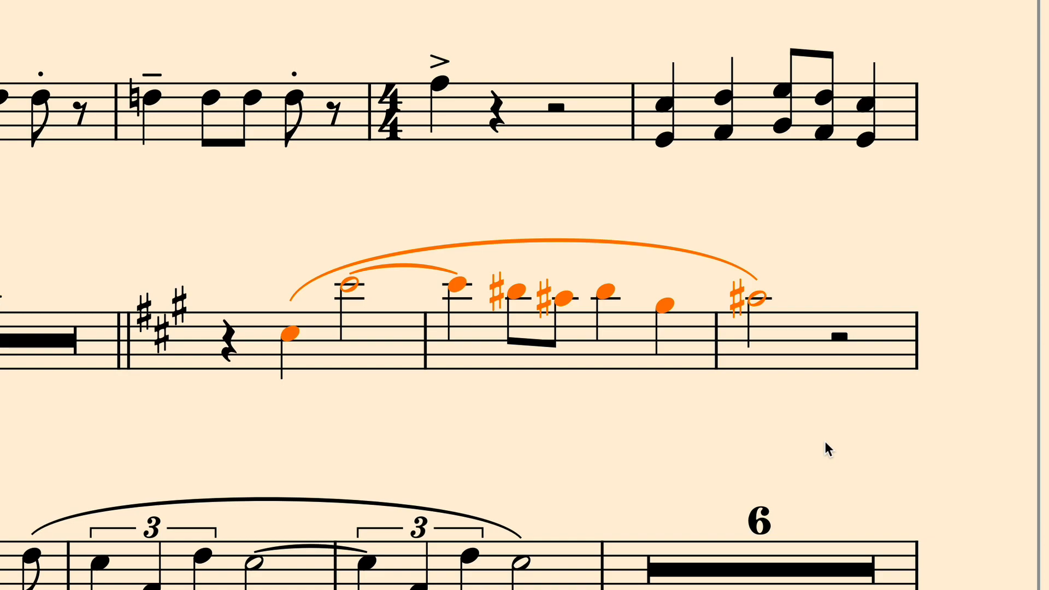
Find the Reverse Rhythms command in the jump bar and run it on the selected slurred phrase
key(j)
text(reverse rhy)
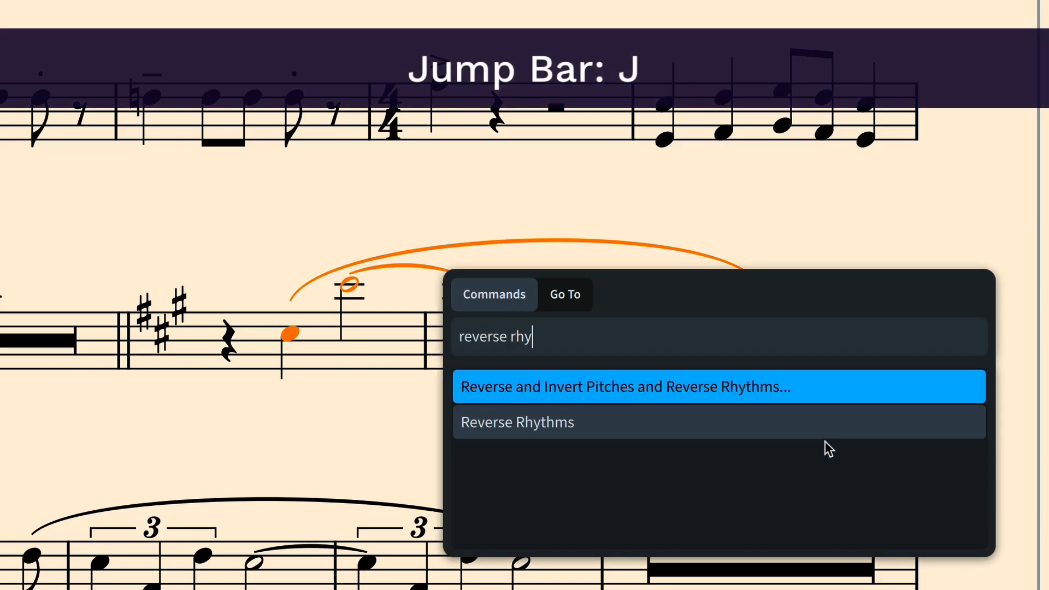
key(Down)
key(Return)
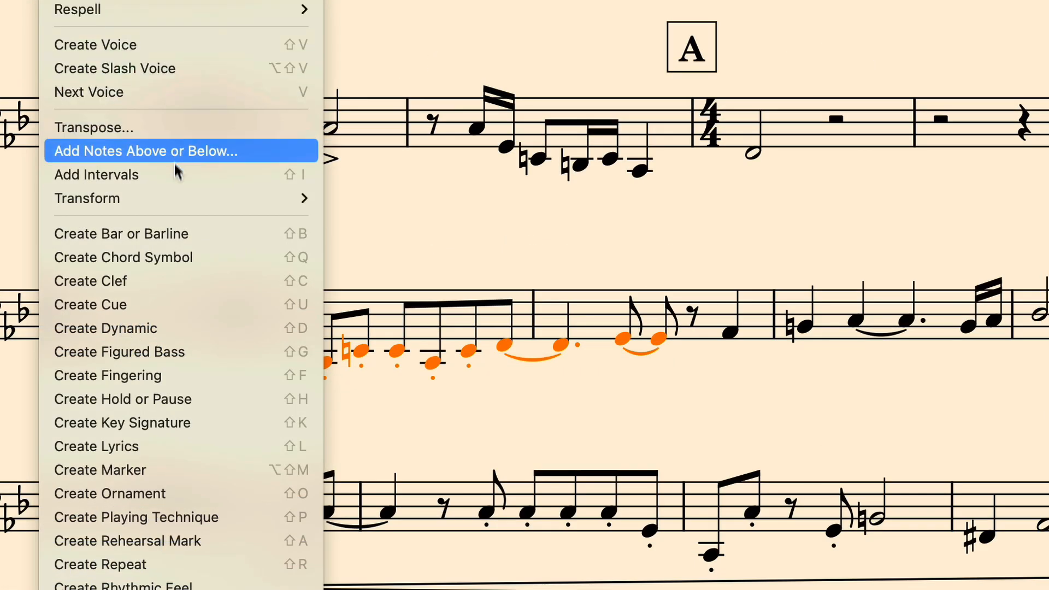
Rotate the pitches of the selected notes in the 4/4 passage forwards by 3 steps
mouse_move(174, 200)
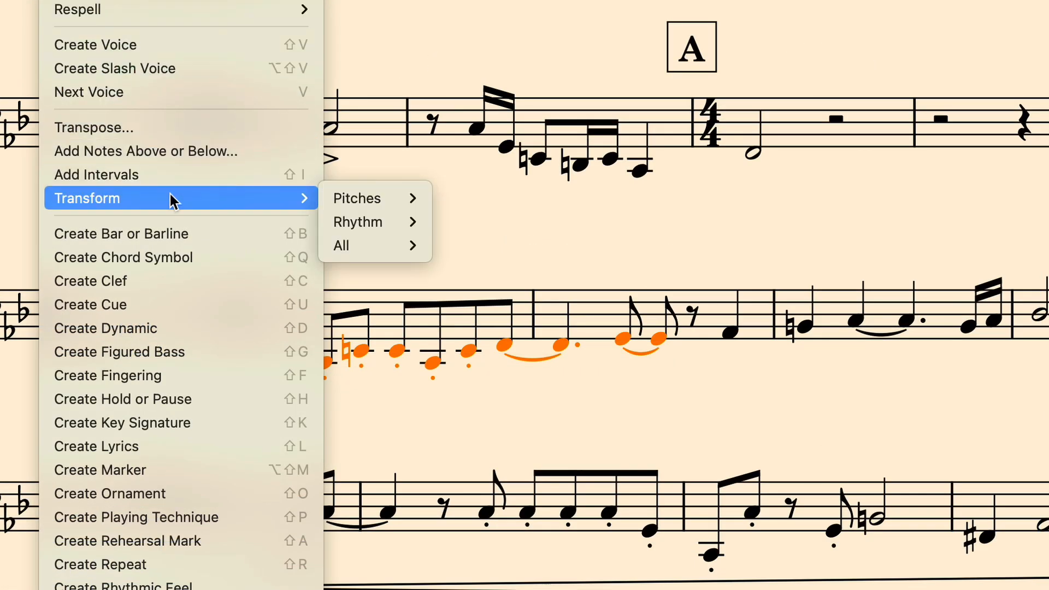
mouse_move(358, 199)
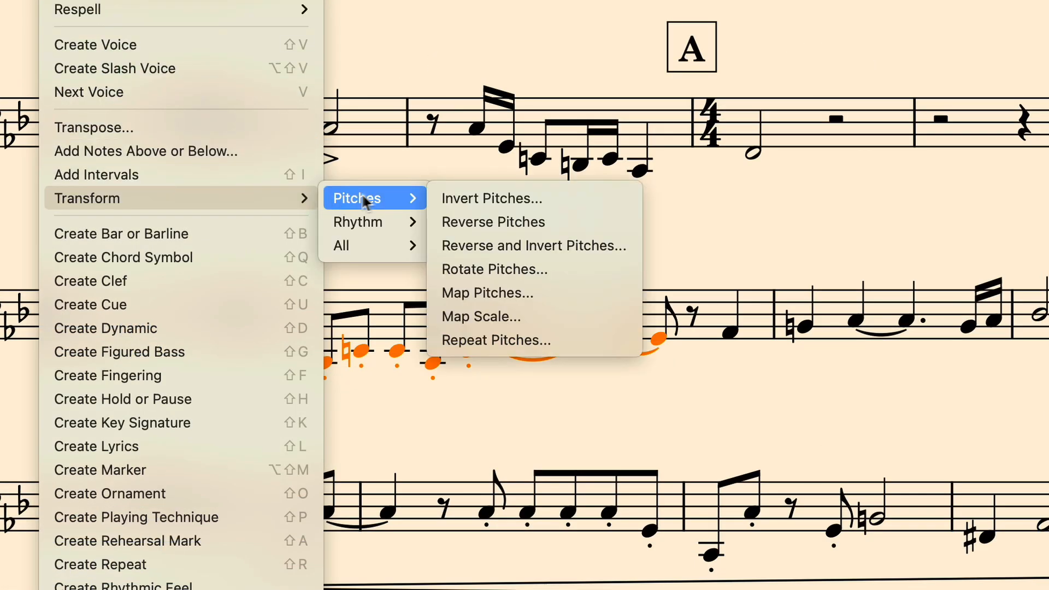
click(574, 268)
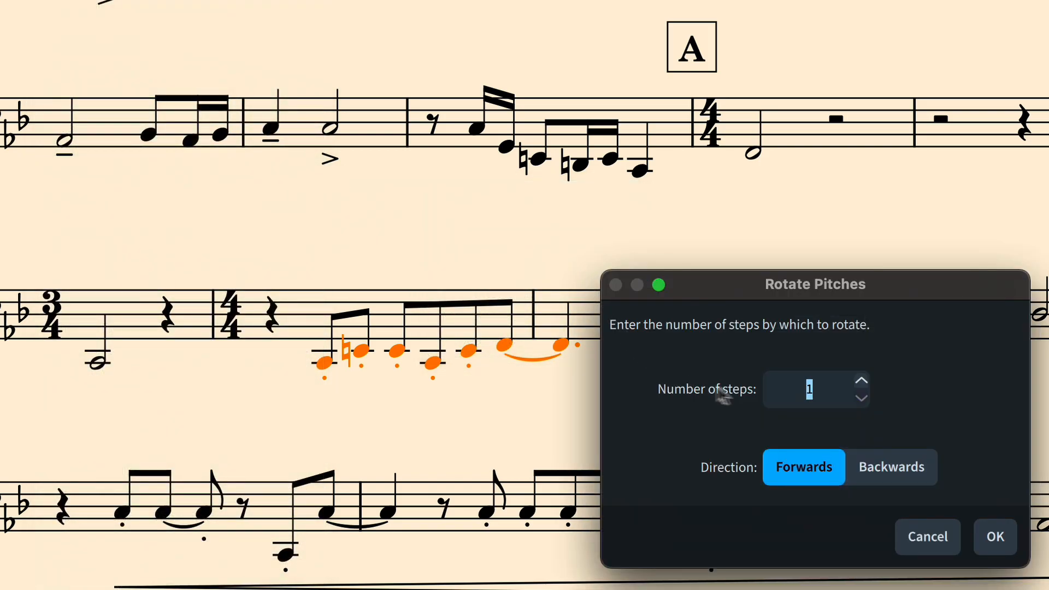
click(861, 380)
click(861, 380)
click(996, 536)
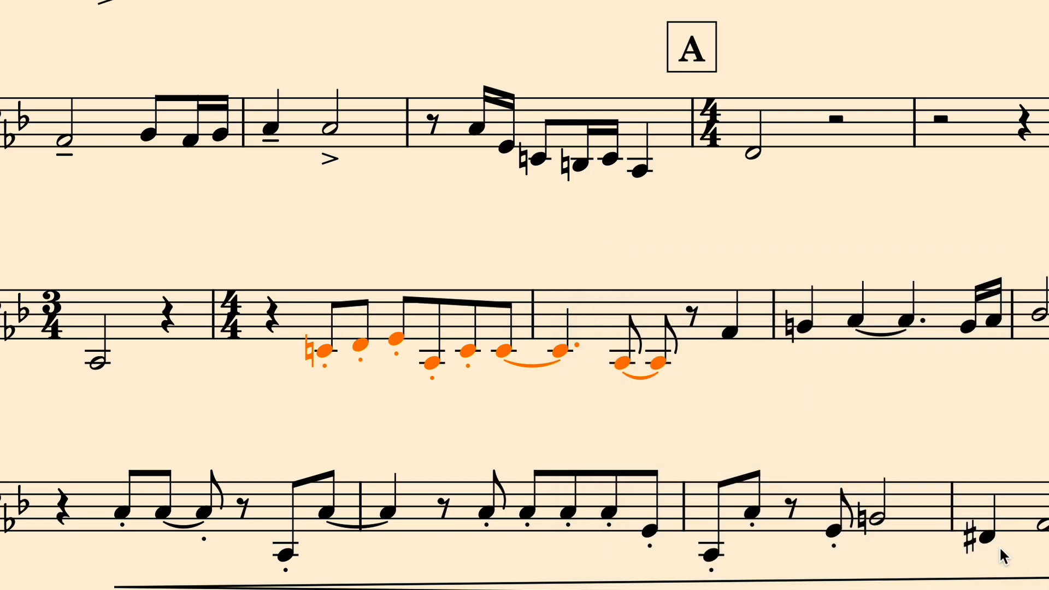
Rotate the rhythms of the selected notes in the 4/4 passage by 3 steps using a popover entry
text(jrot pit)
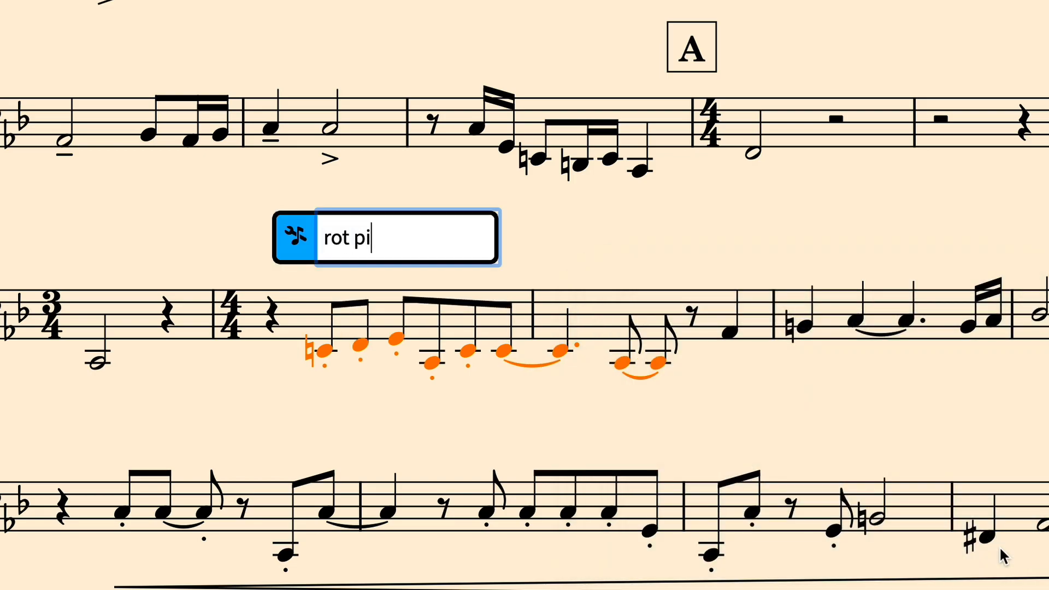
key(BackSpace)
key(BackSpace)
key(BackSpace)
text(rm 3)
key(Return)
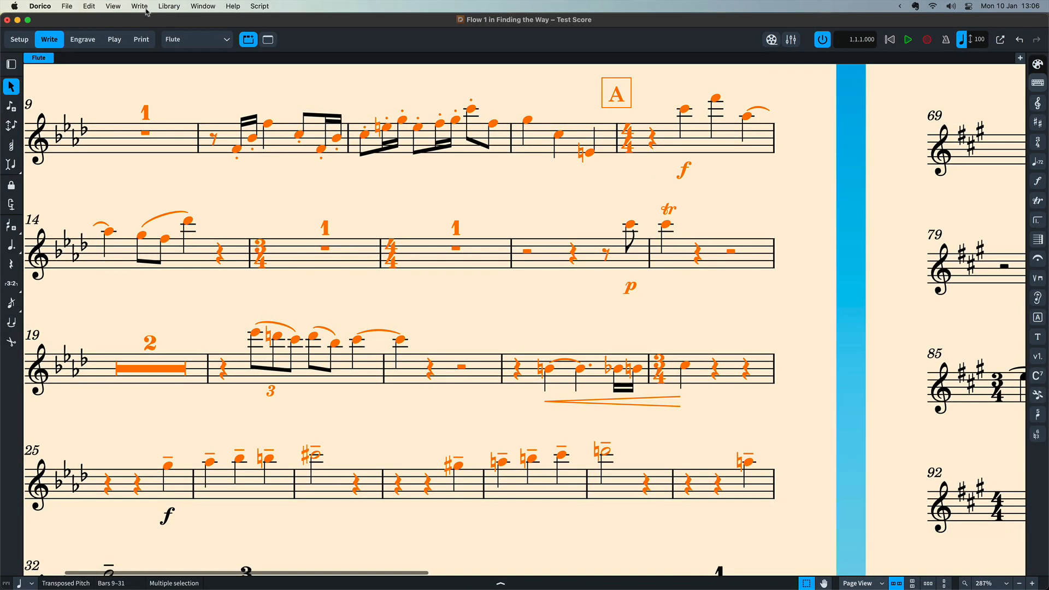
Apply Map Pitches to the selected flute bars 9–31, using closest mappings from C natural to D natural through B flat to F sharp
click(265, 7)
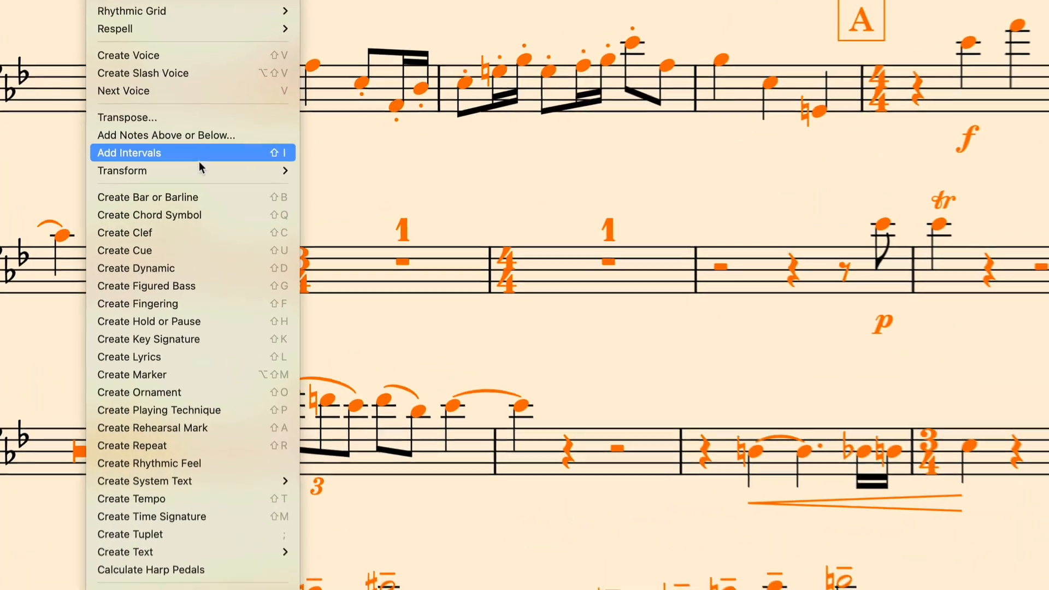
mouse_move(197, 175)
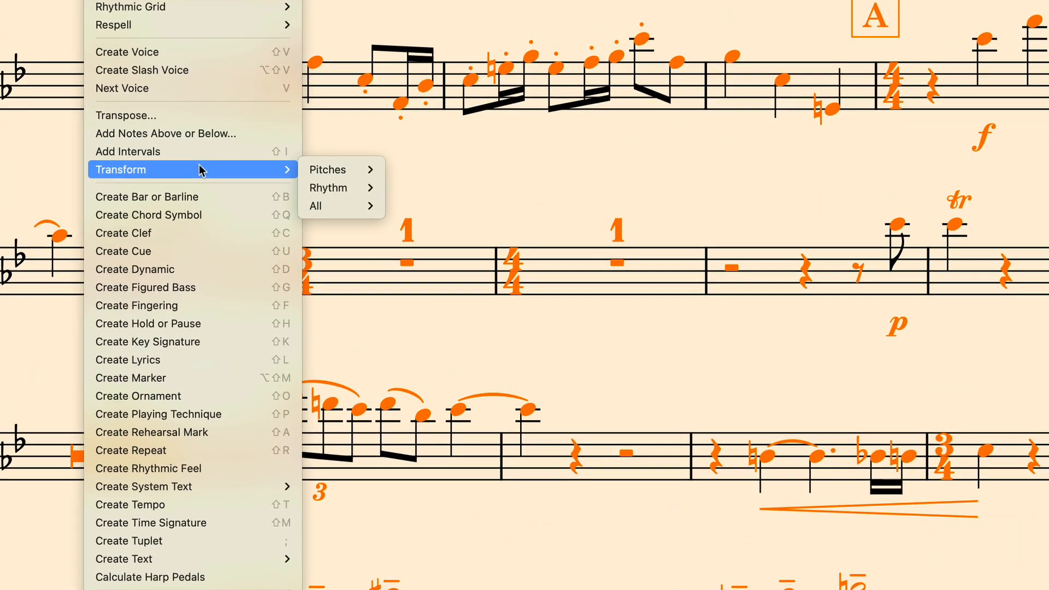
mouse_move(303, 181)
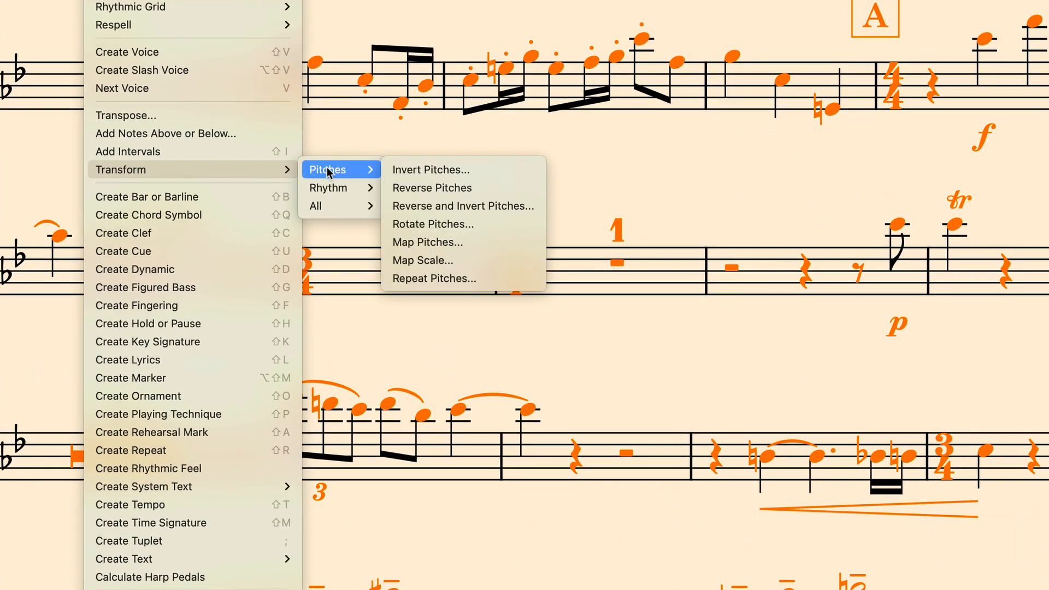
click(486, 244)
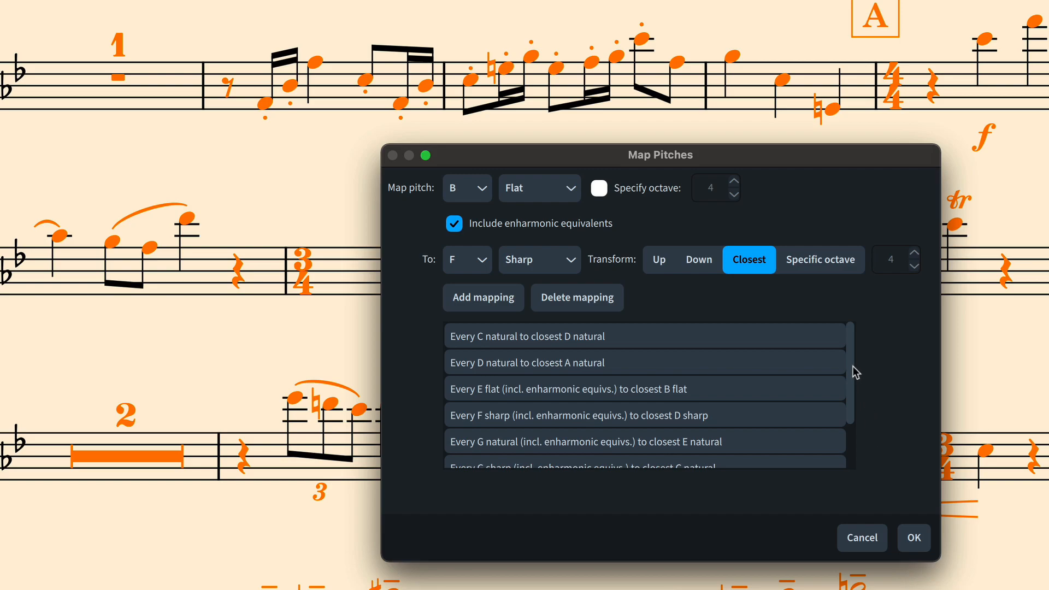
drag(850, 363, 851, 418)
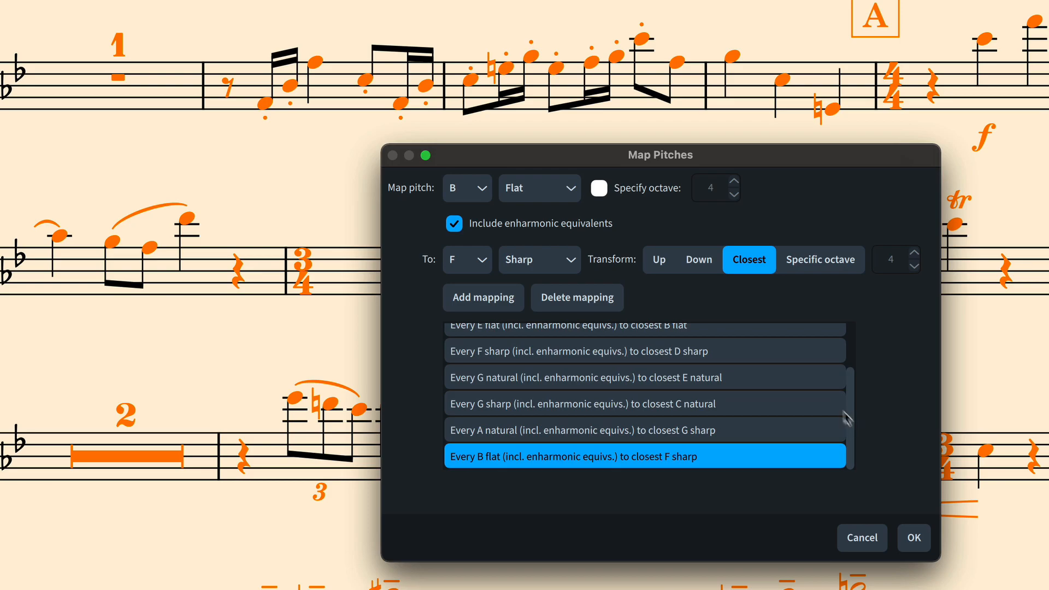
click(602, 192)
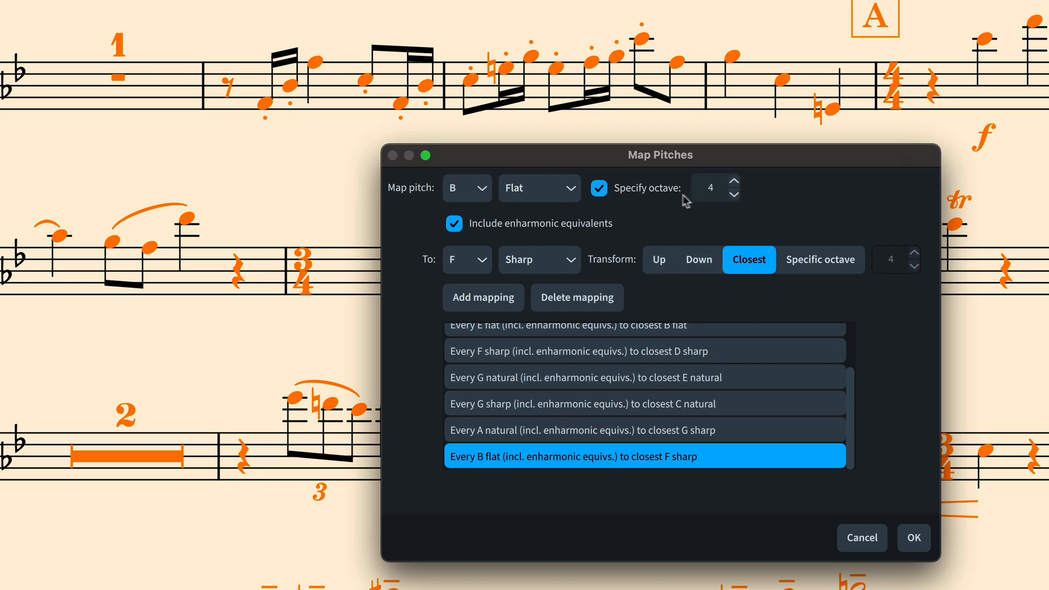
click(602, 189)
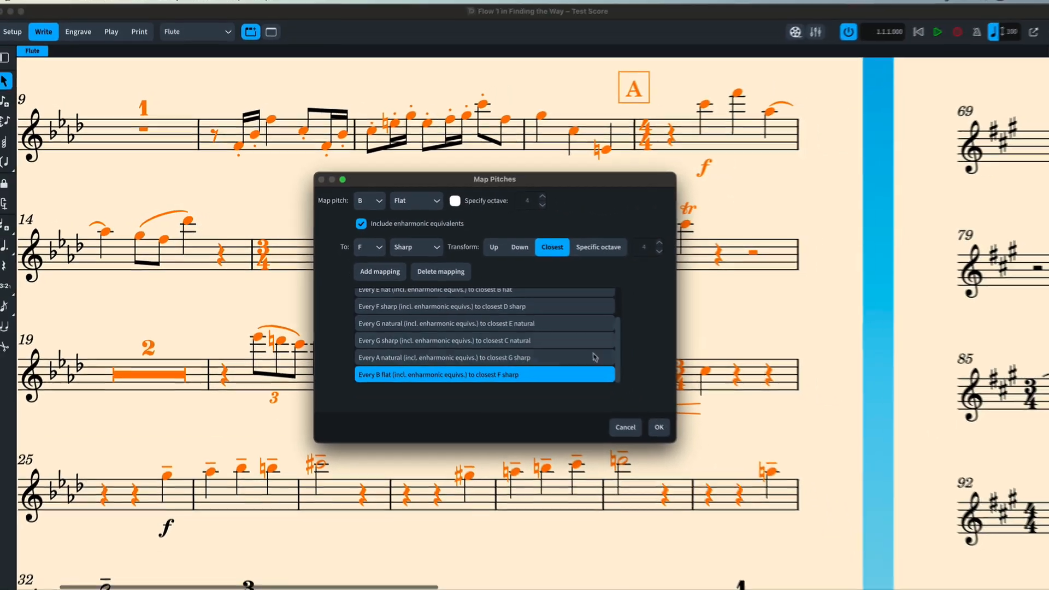
click(661, 431)
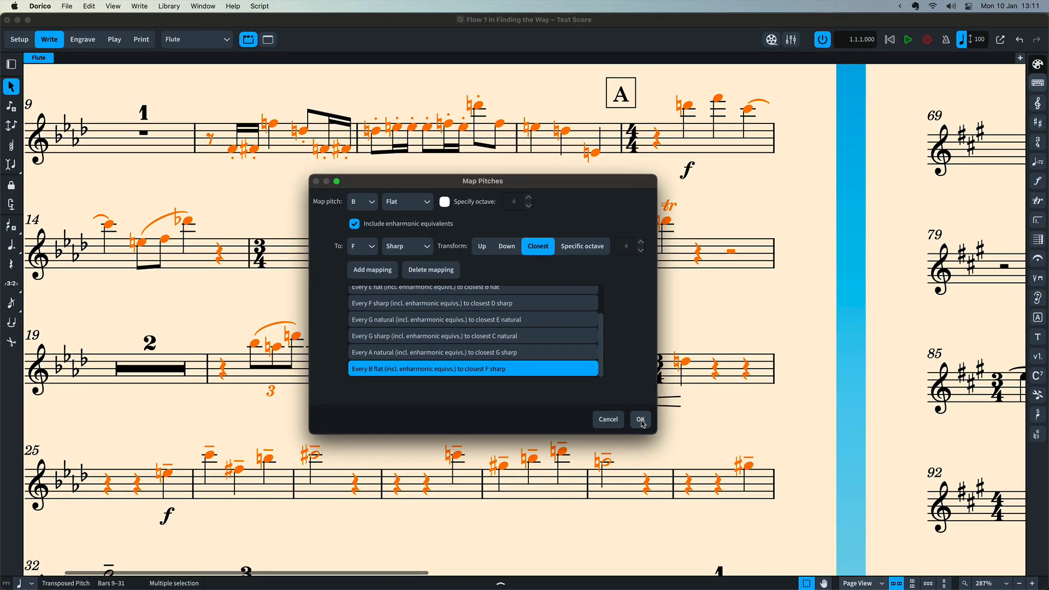
click(656, 443)
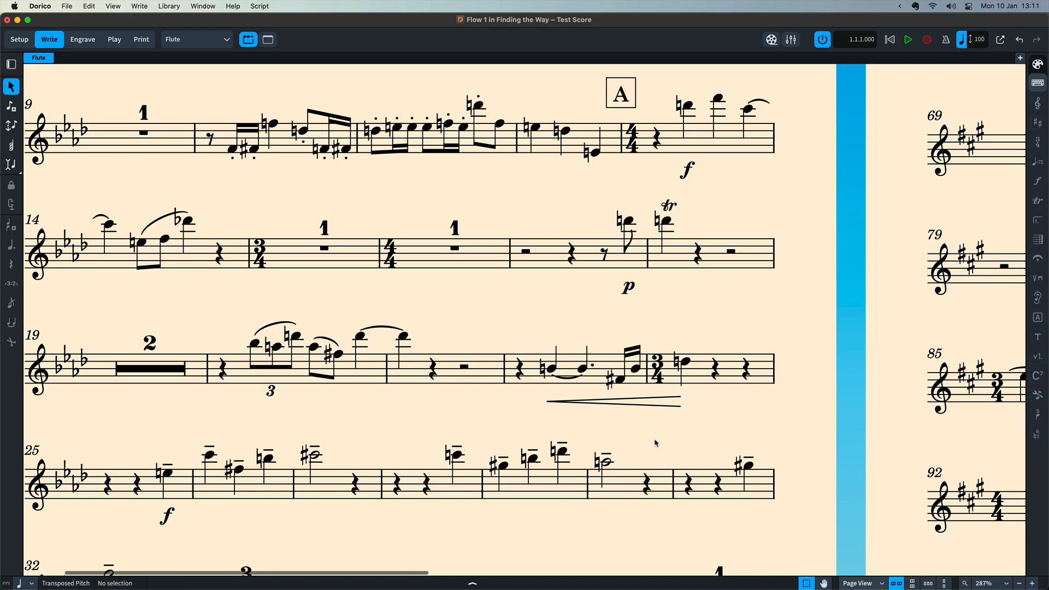
Map every E natural to the closest E flat in the selected bass-clef notes from bar 59
click(473, 323)
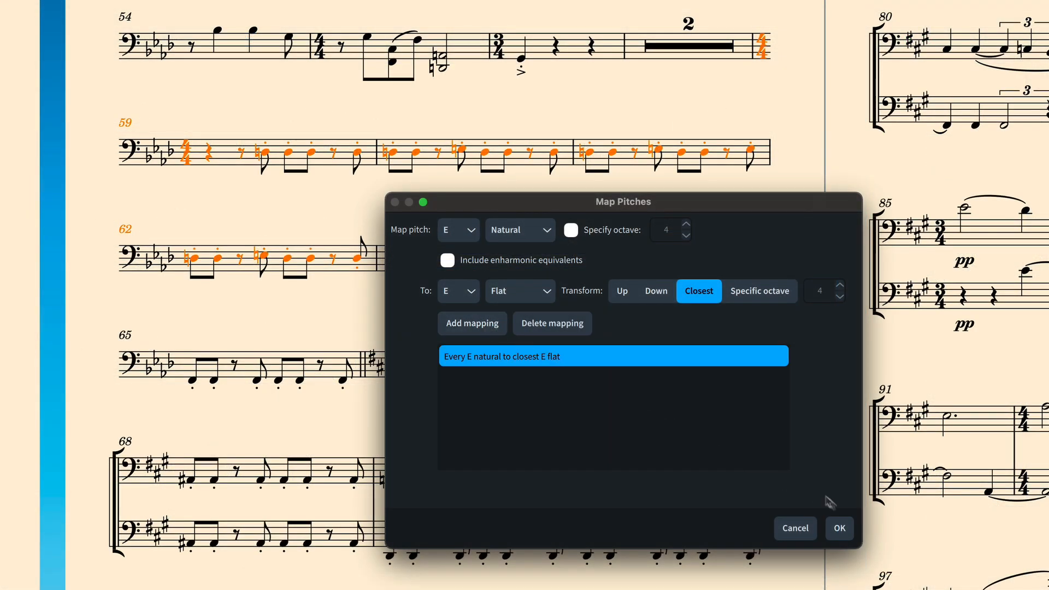
click(839, 528)
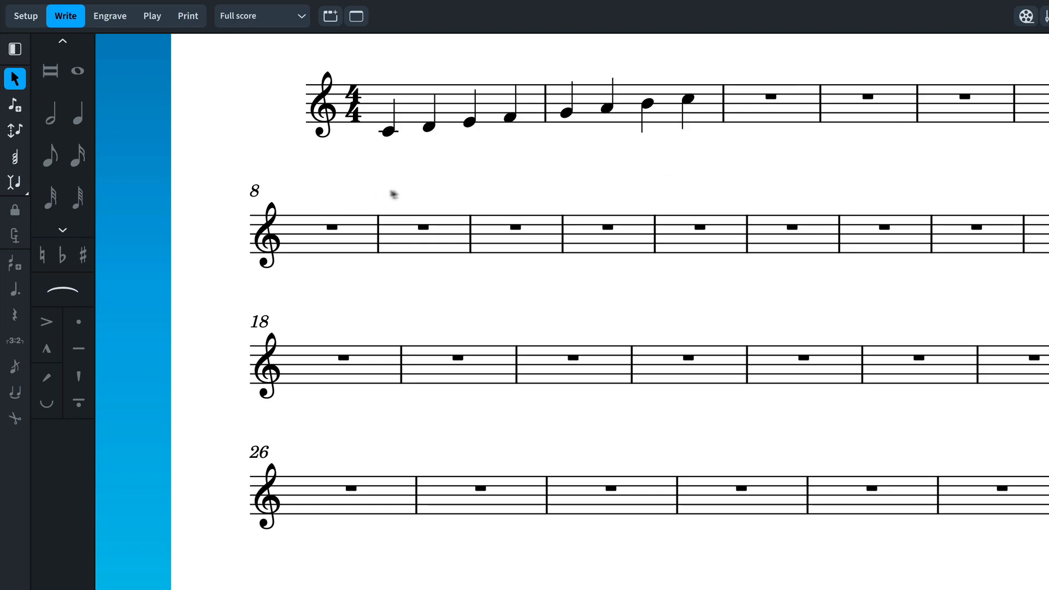
Select the eight-note scale in the first two bars and use Map Scale to convert it from Ionian (Major) to Aeolian (Natural Minor)
drag(365, 147, 711, 75)
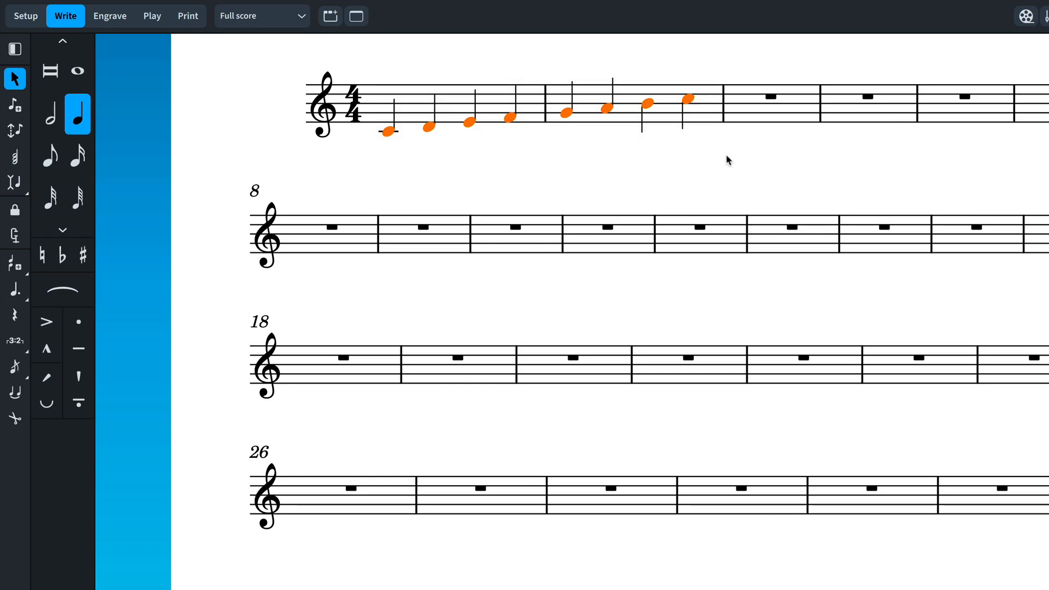
text(j)
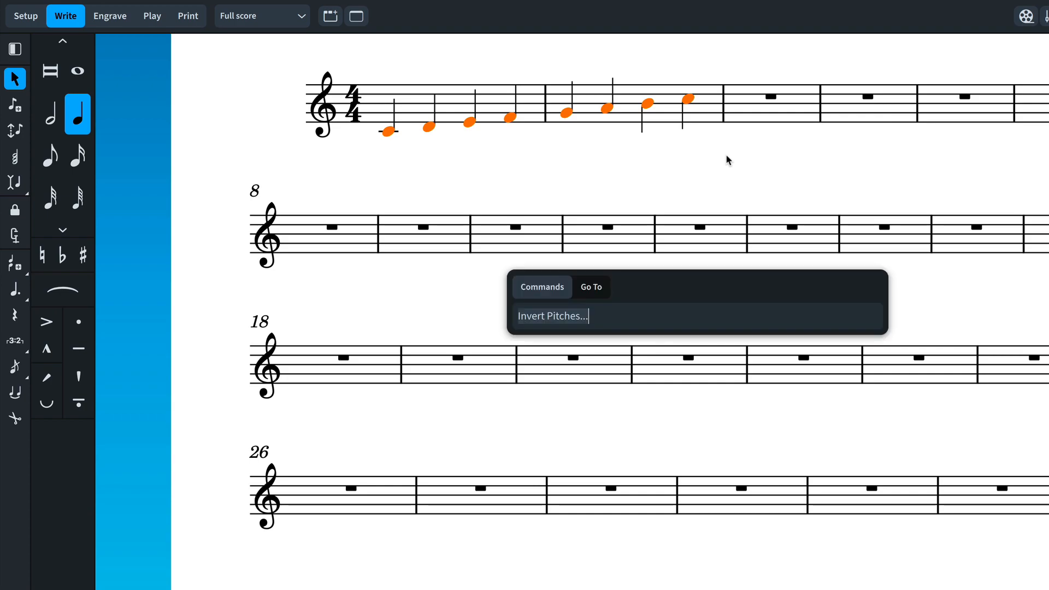
text(ma)
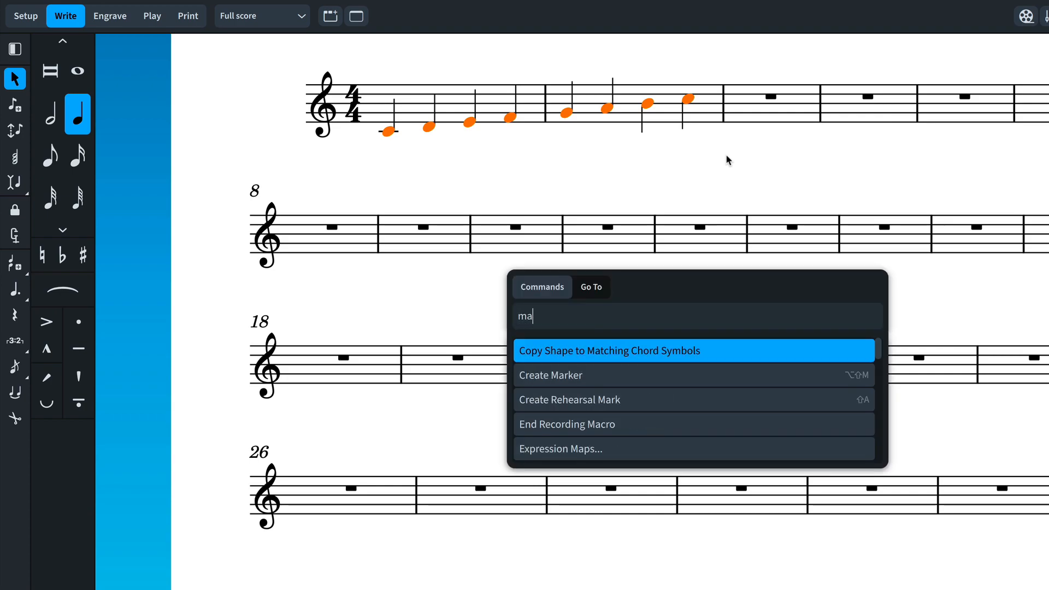
text(pscale)
key(Return)
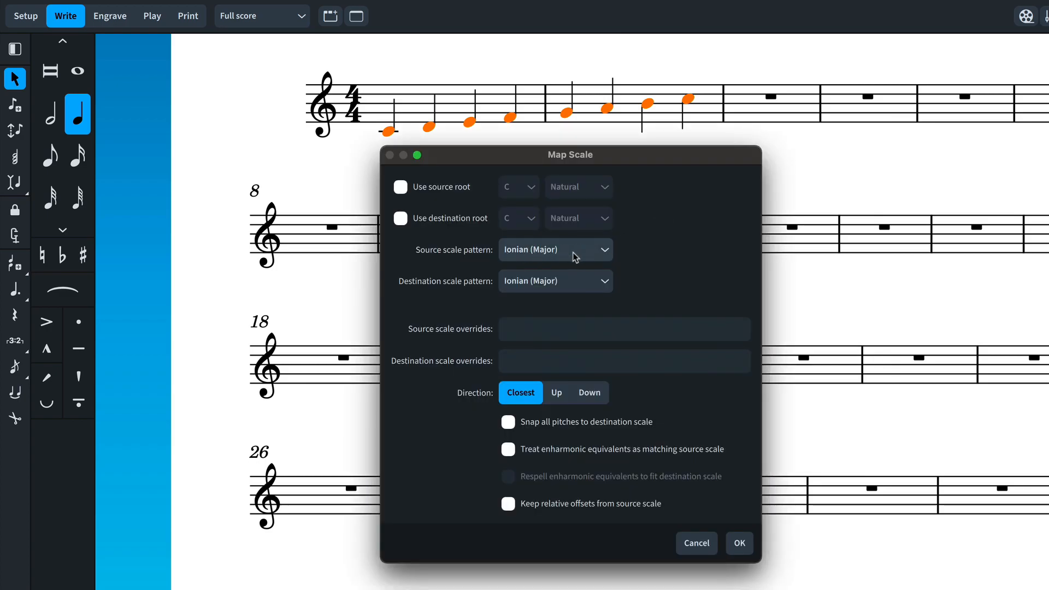
click(578, 281)
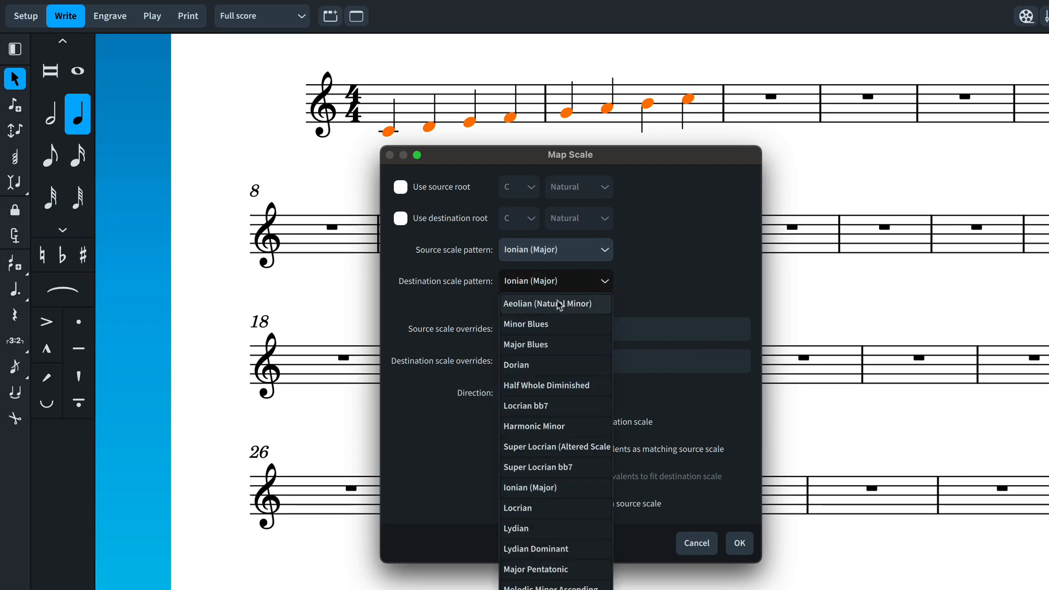
click(557, 302)
click(740, 544)
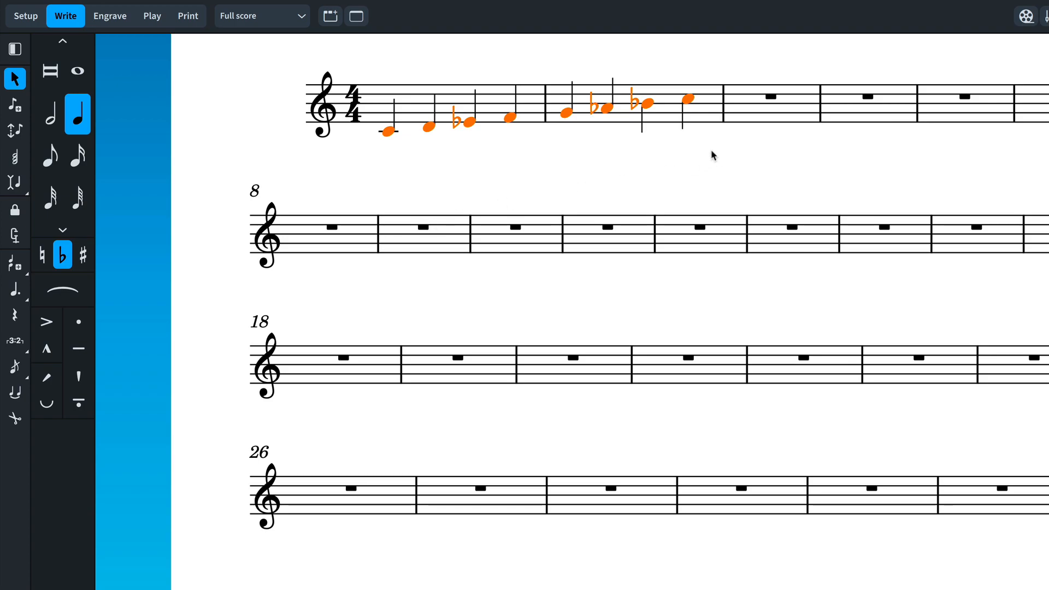
Map the selected two-bar scale from Aeolian (Natural Minor) to Lydian Dominant
key(j)
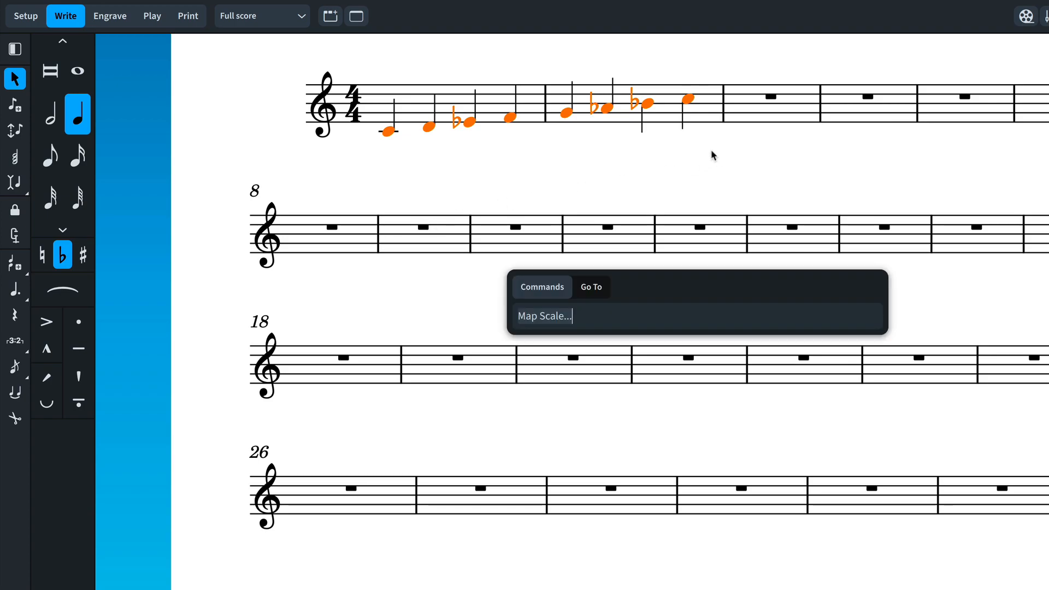
key(Return)
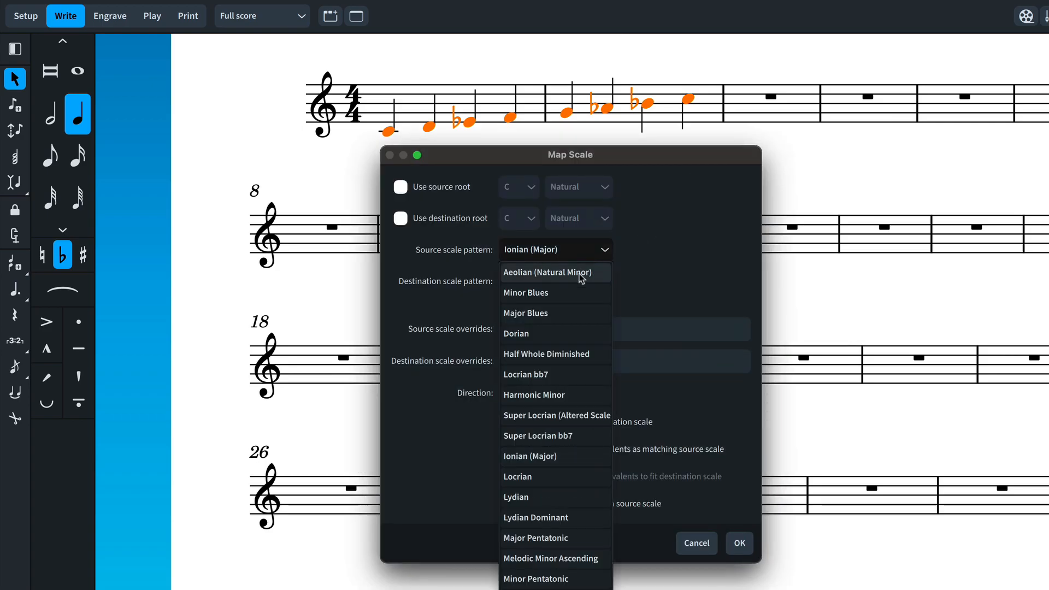
click(581, 275)
click(596, 286)
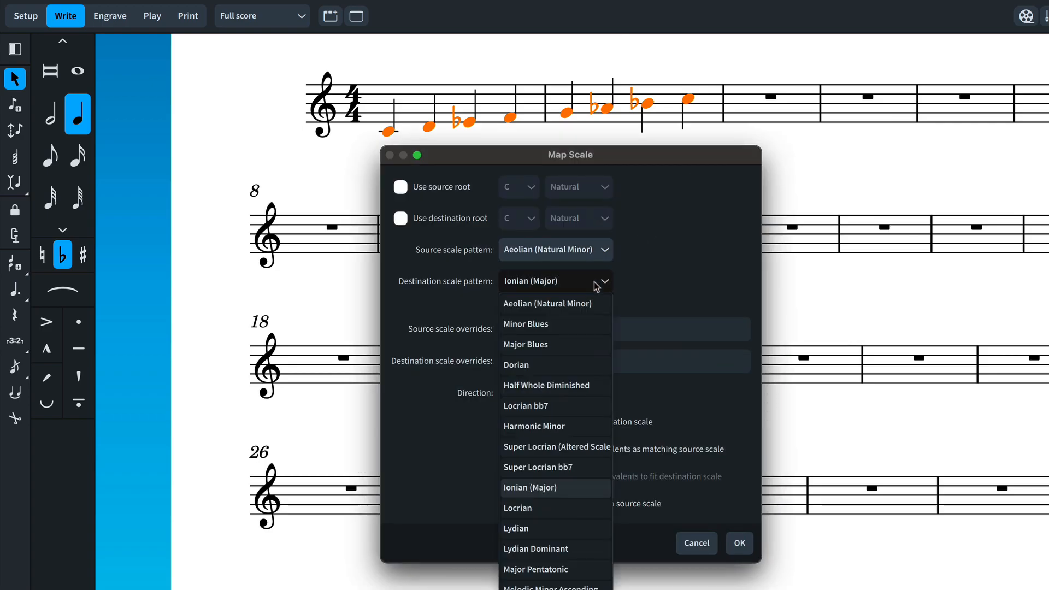
click(539, 548)
click(741, 543)
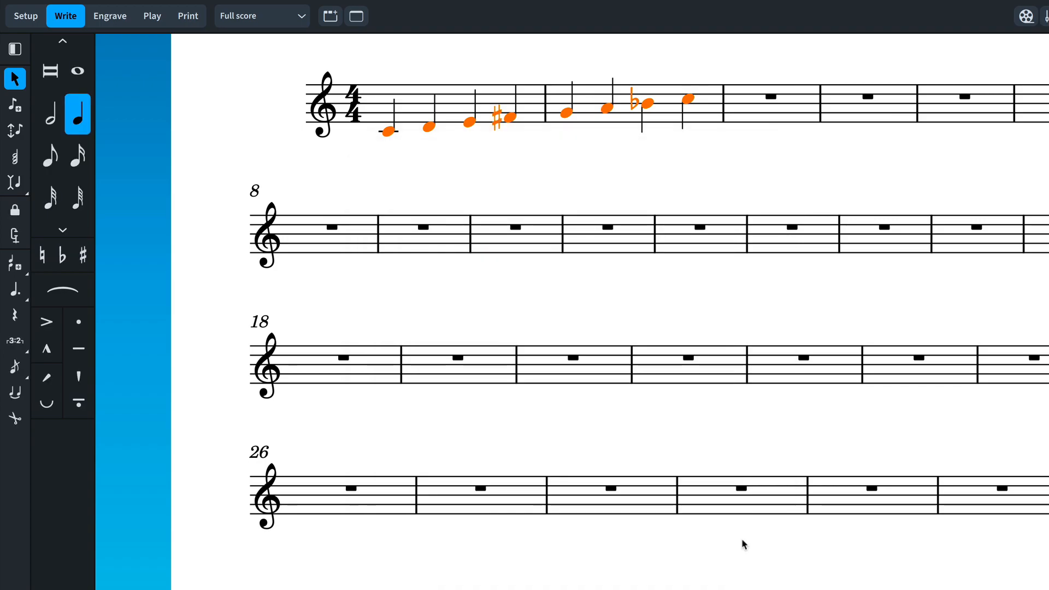
Map the selected scale from C natural Lydian Dominant to F natural Harmonic Minor using source and destination roots
key(j)
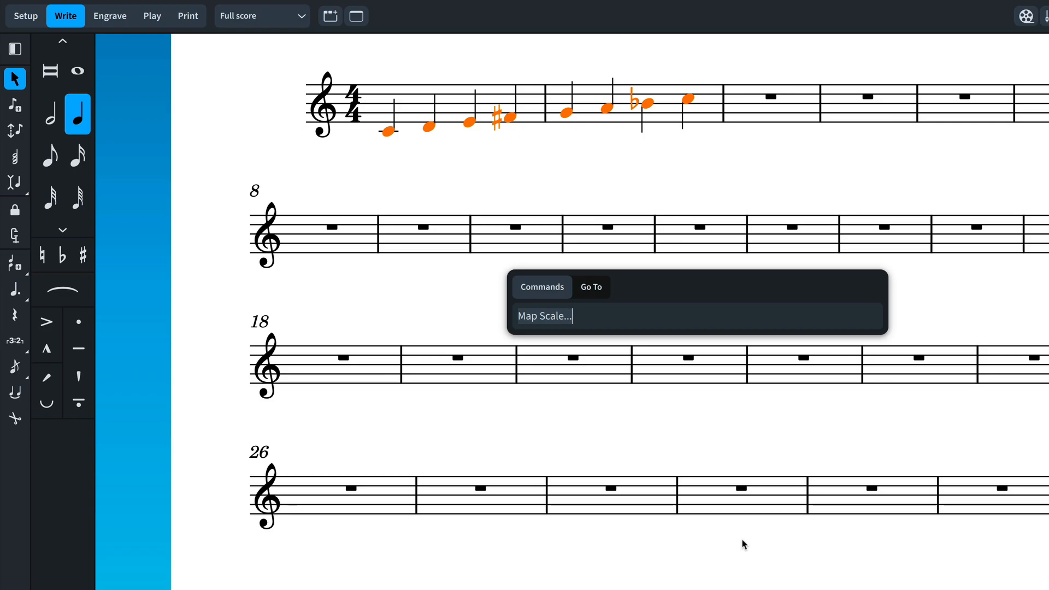
key(Return)
click(400, 187)
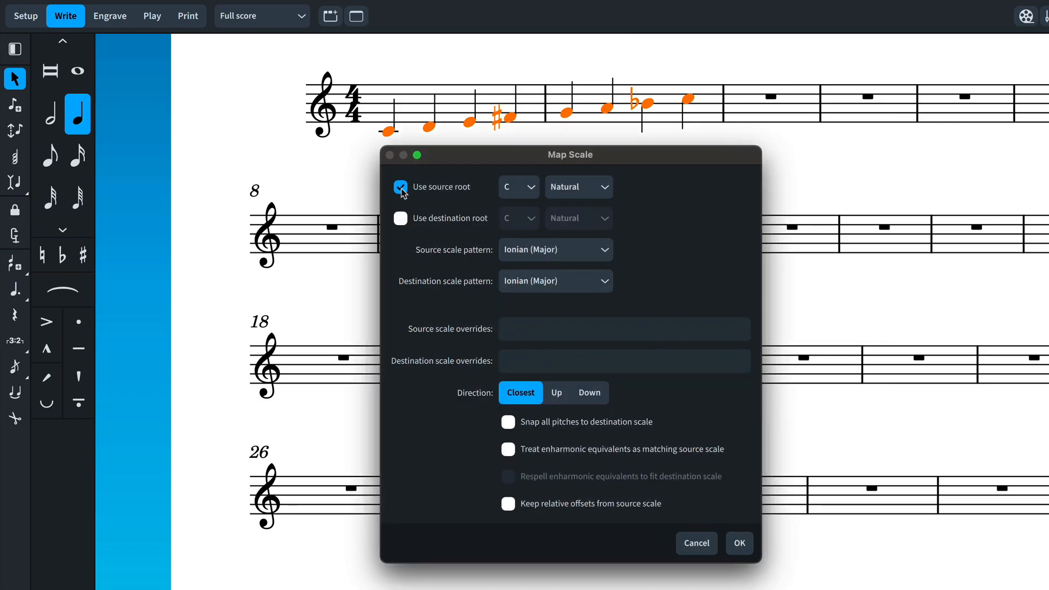
click(538, 249)
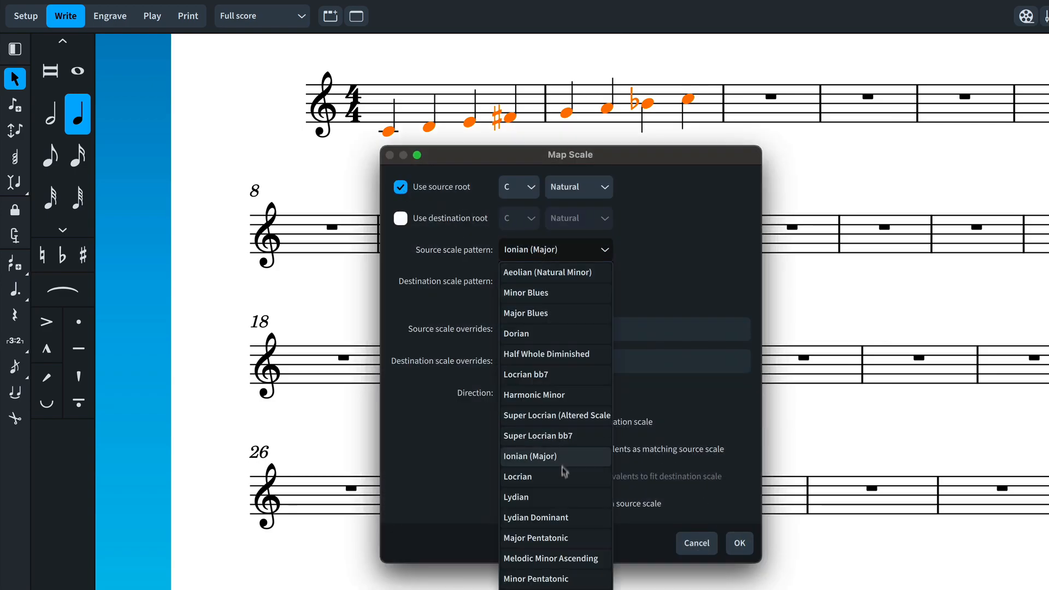
click(560, 519)
click(401, 219)
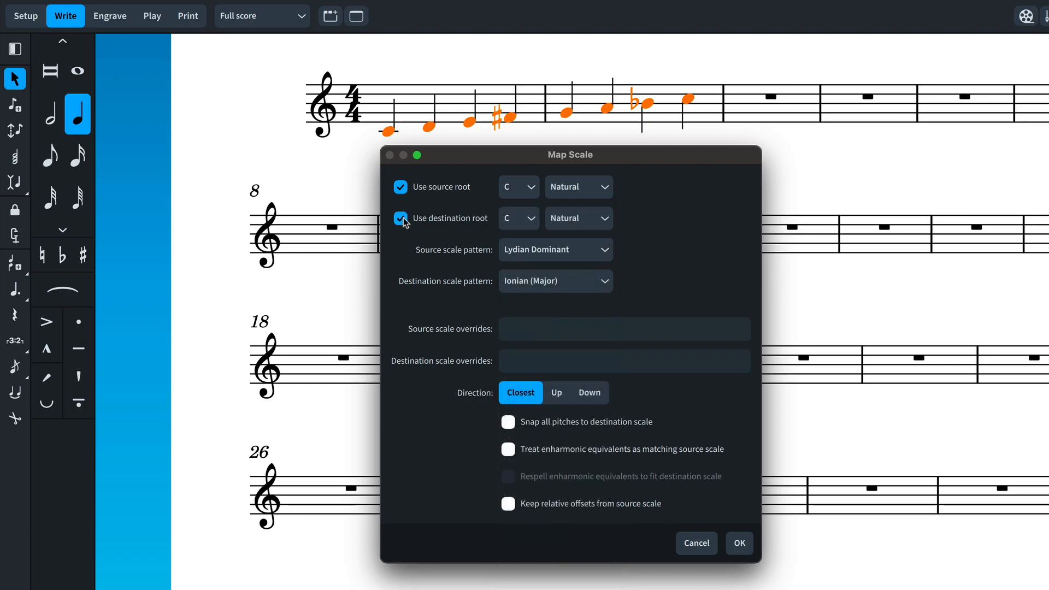
click(529, 219)
click(523, 304)
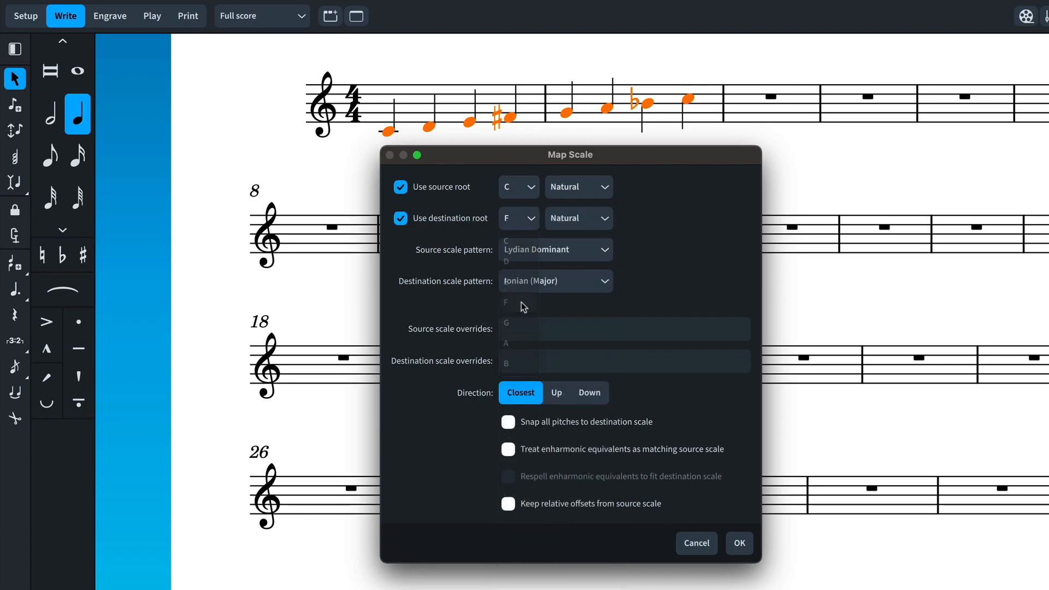
click(605, 290)
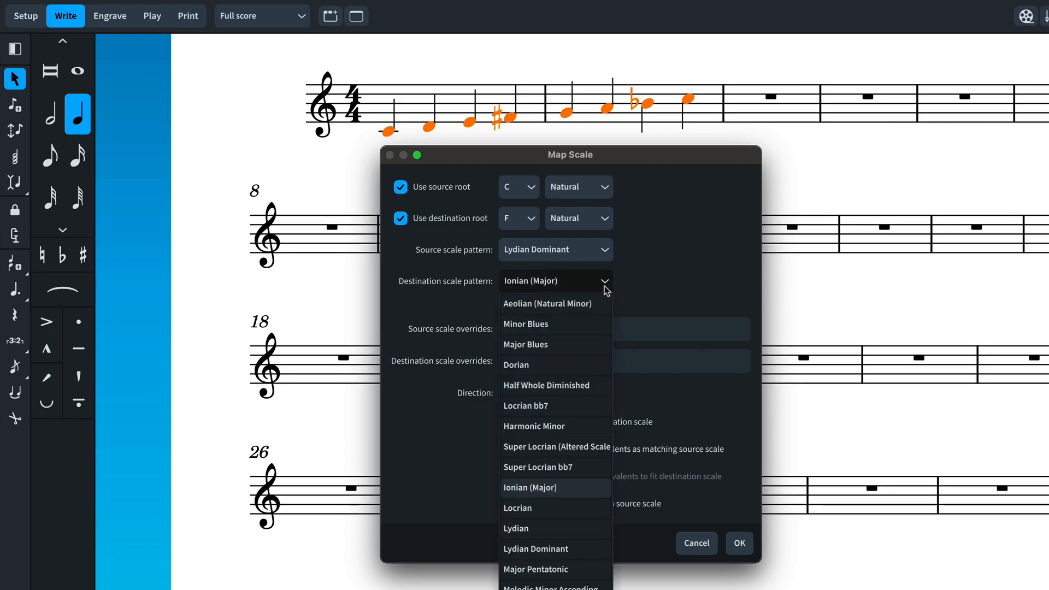
click(577, 426)
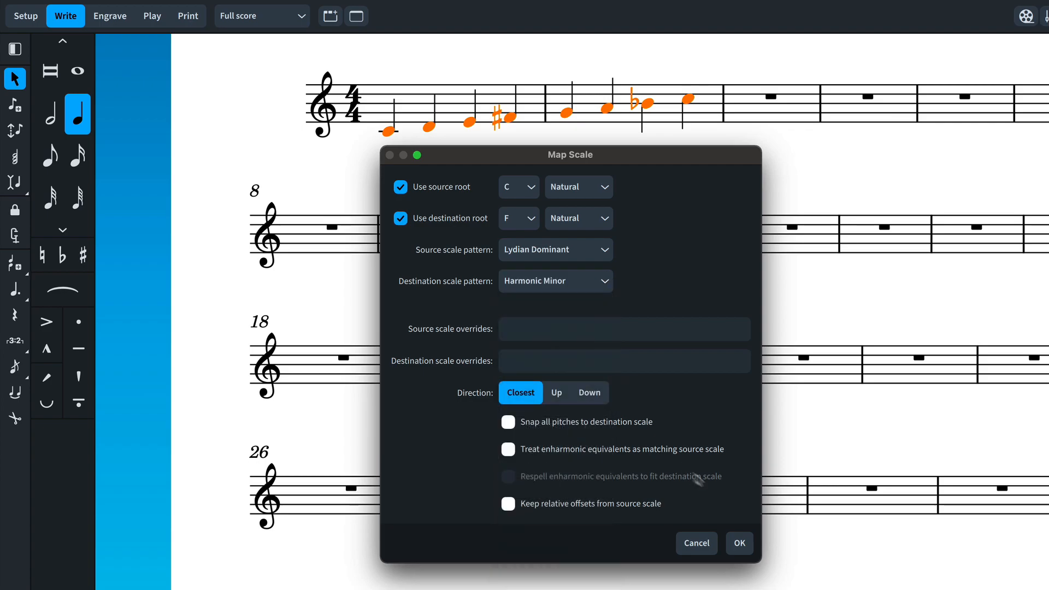
click(739, 543)
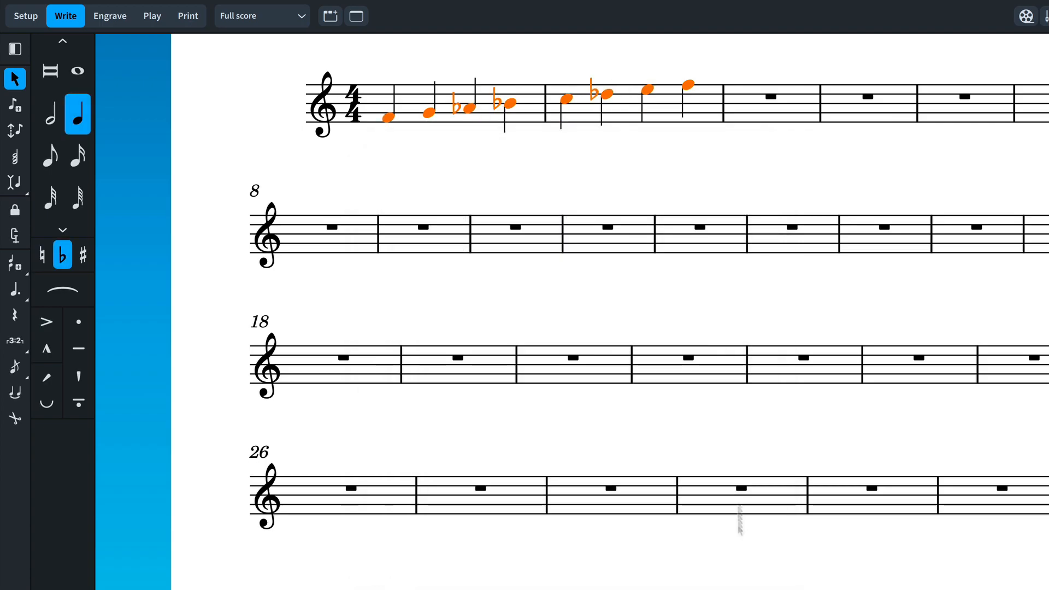
click(749, 152)
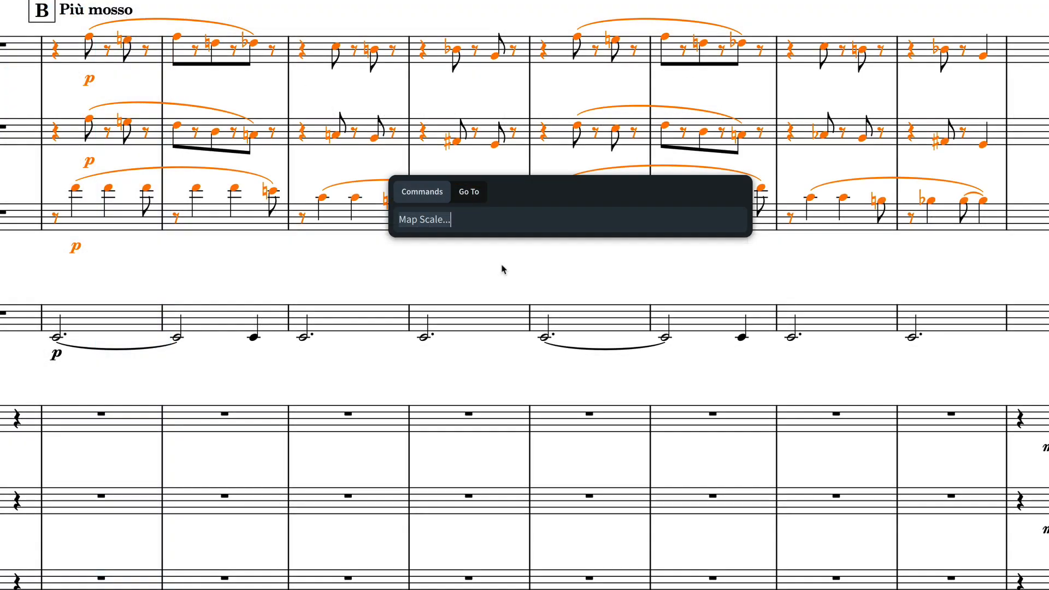
Map the selected Più mosso passage from F natural Harmonic Minor to Locrian, matching enharmonic equivalents and respelling them to fit the destination scale
key(Return)
click(342, 216)
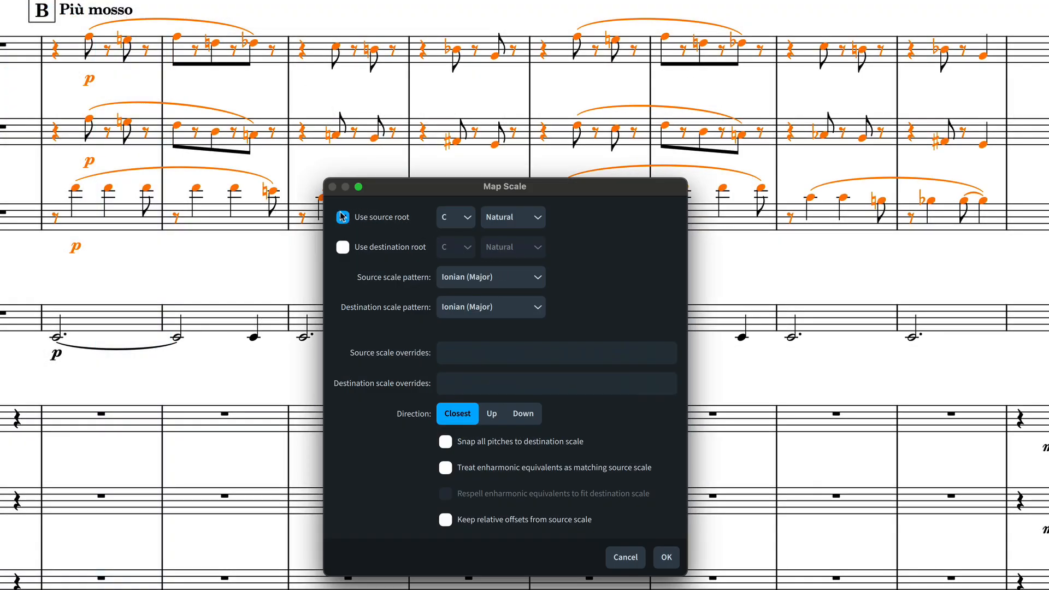
click(445, 218)
click(448, 276)
click(516, 279)
click(505, 416)
click(527, 313)
click(487, 524)
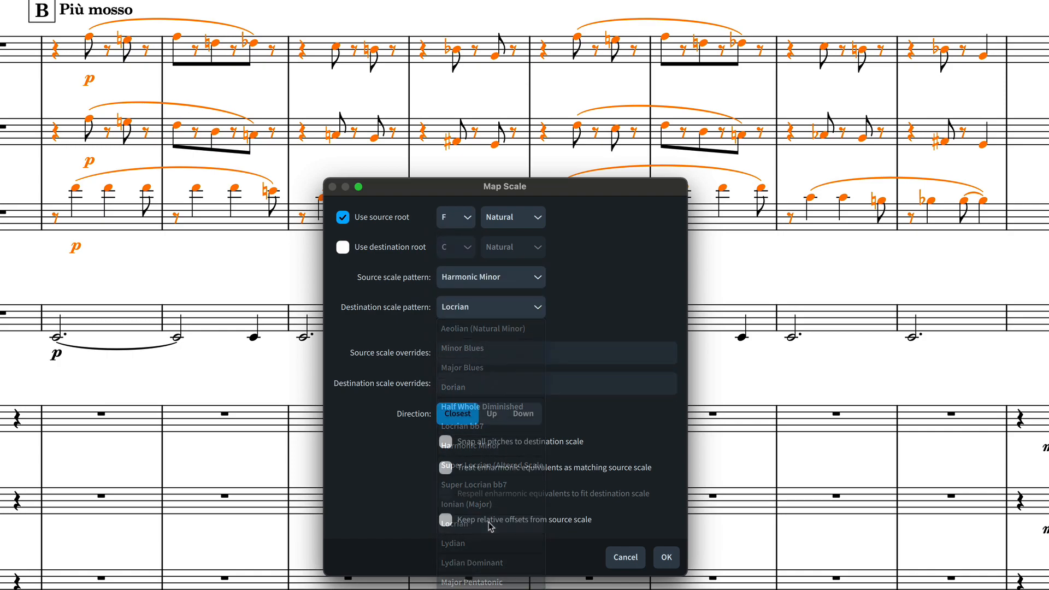
click(445, 468)
click(445, 493)
click(667, 557)
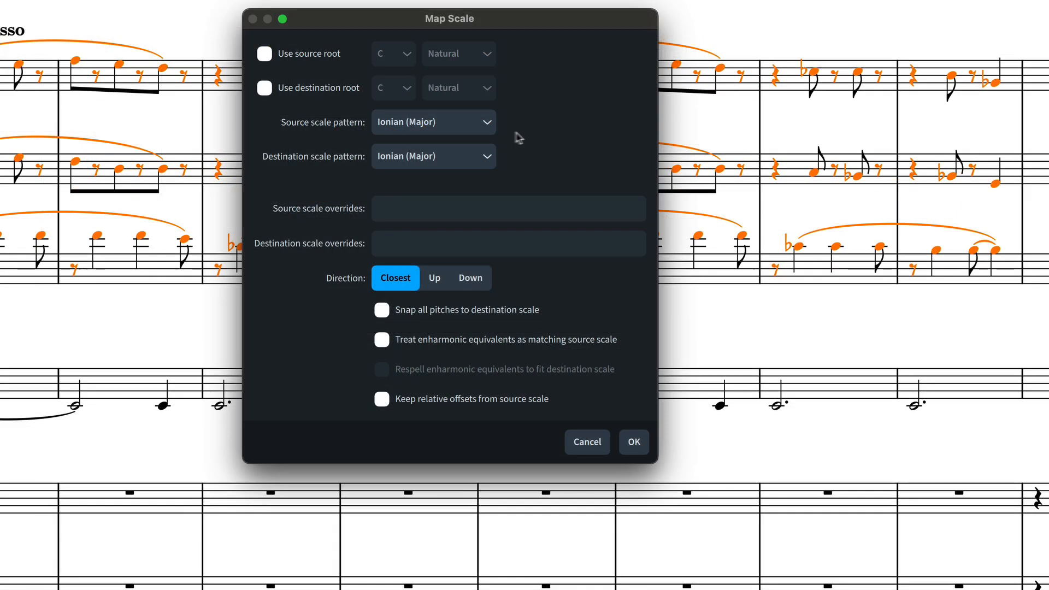
click(488, 124)
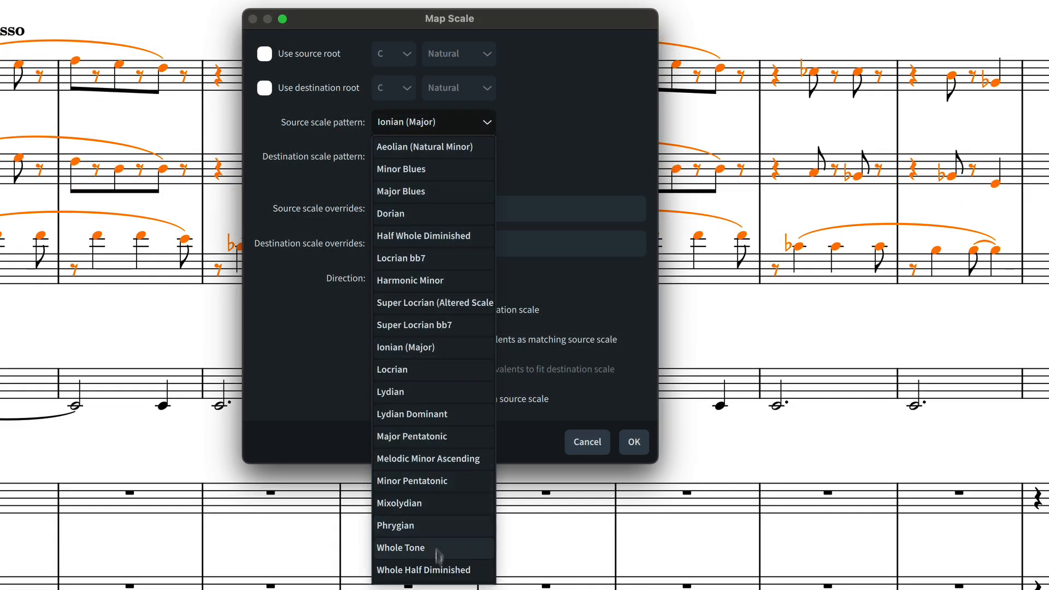
click(524, 154)
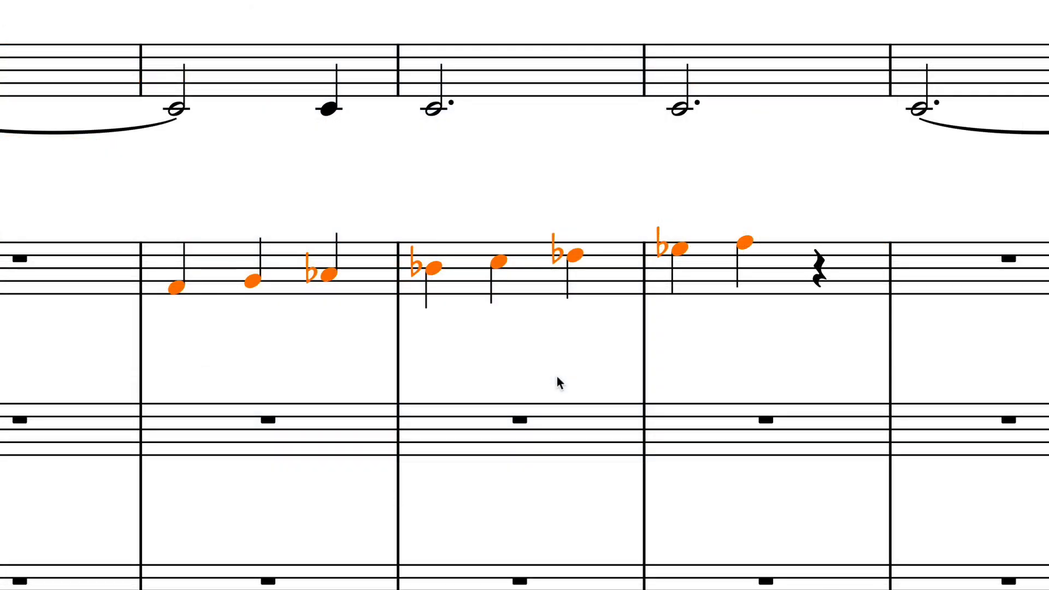
Map the selected eight-note scale from F minor to A Dorian with the transformation entry "Fmin to Ador", and deselect it
key(shift+i)
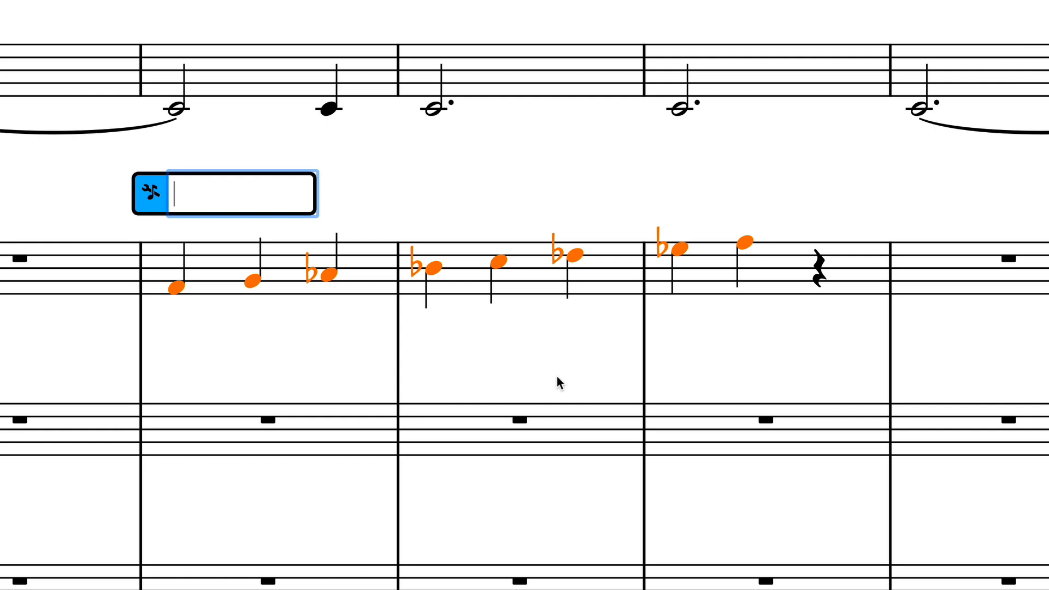
text(Fmin to Ador)
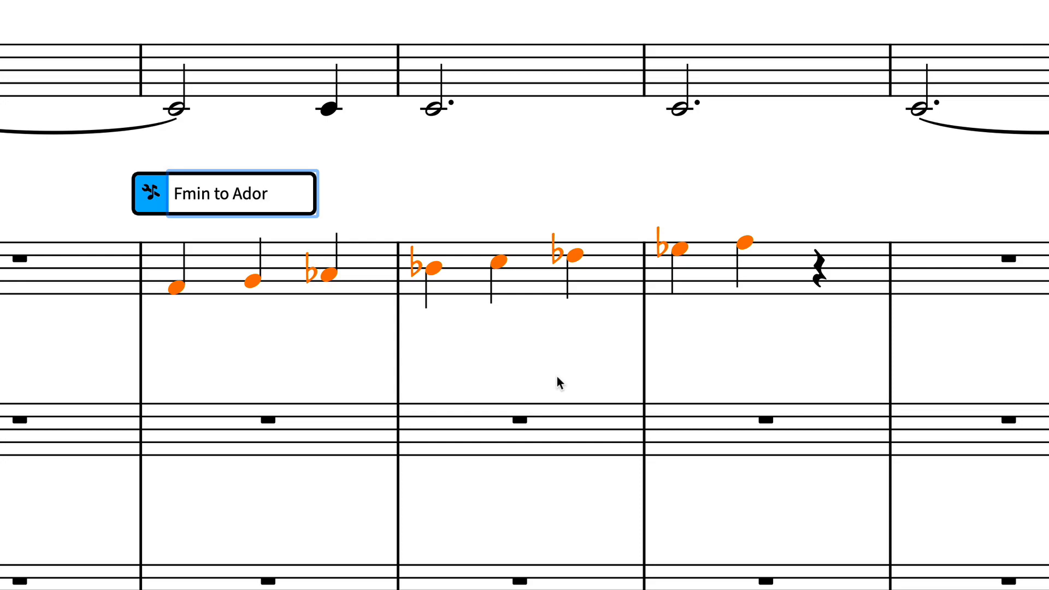
key(Return)
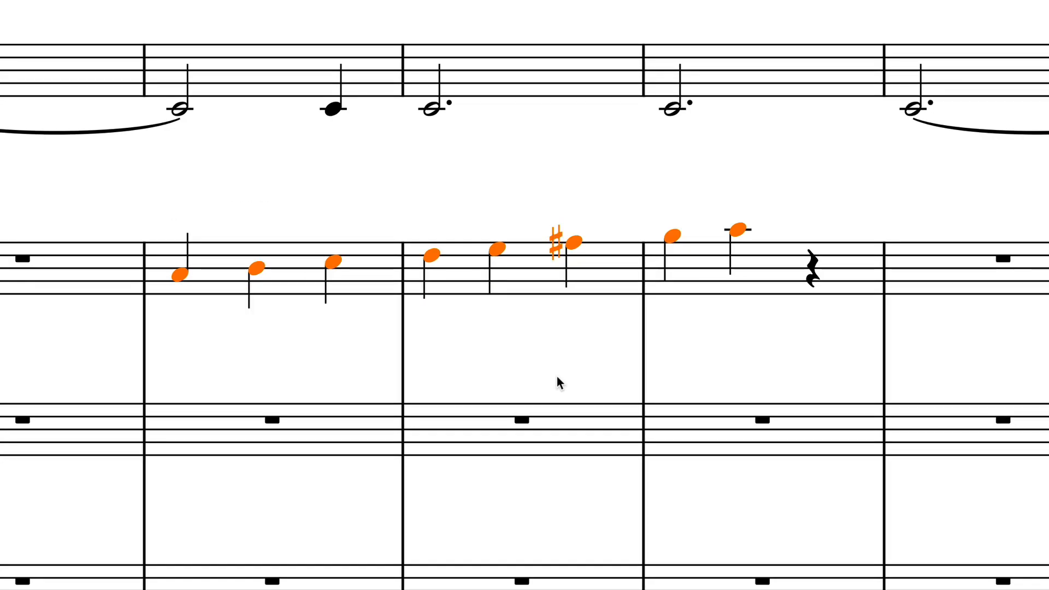
key(Escape)
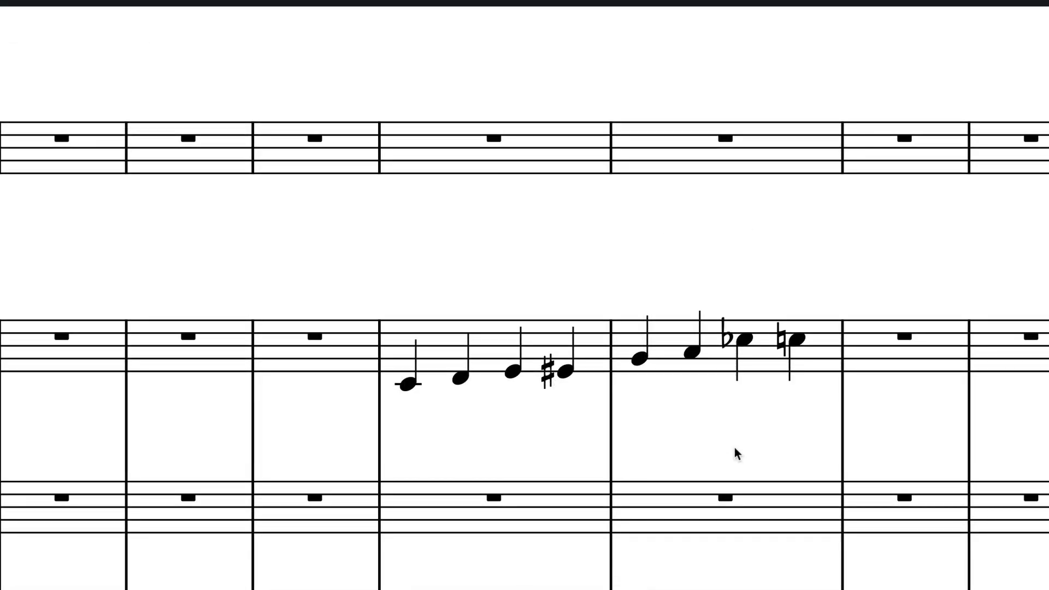
Map the misspelled two-bar scale from Ionian (Major) to Ionian (Major), matching enharmonic equivalents and respelling them to fit the destination scale
click(564, 371)
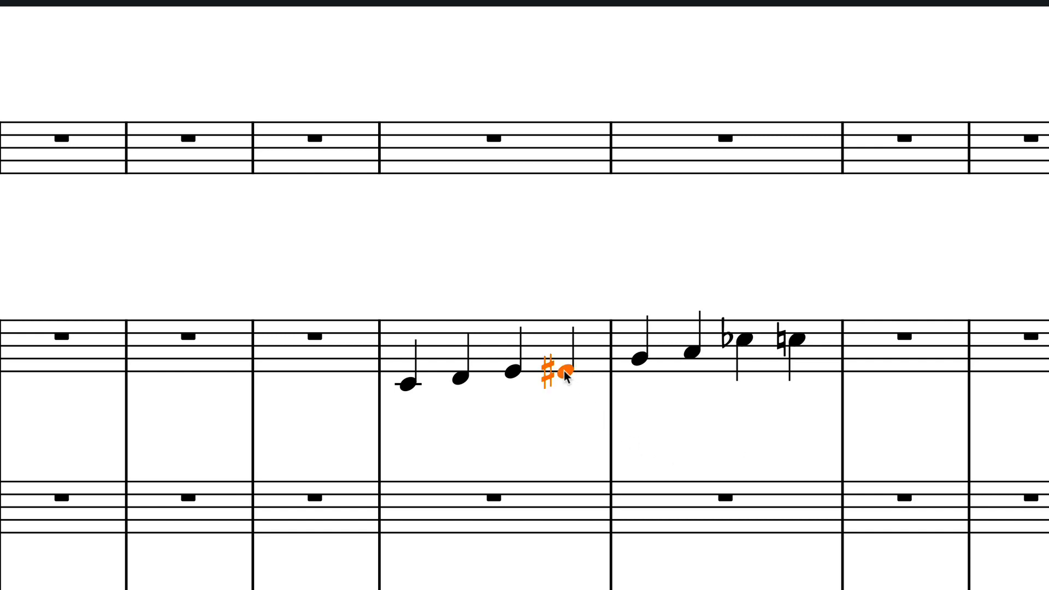
click(743, 339)
drag(391, 300, 935, 417)
key(j)
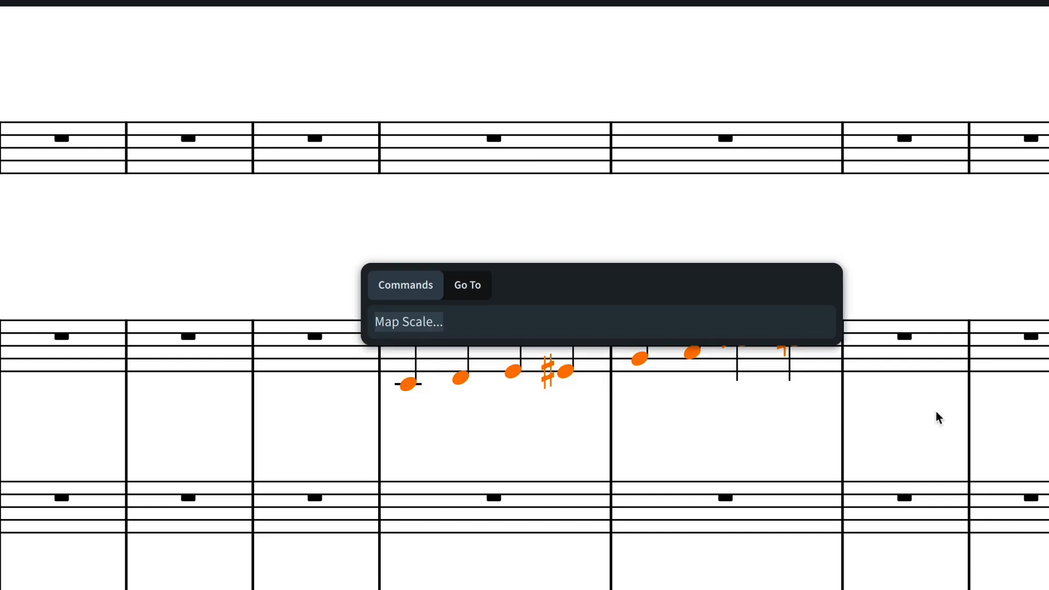
key(Return)
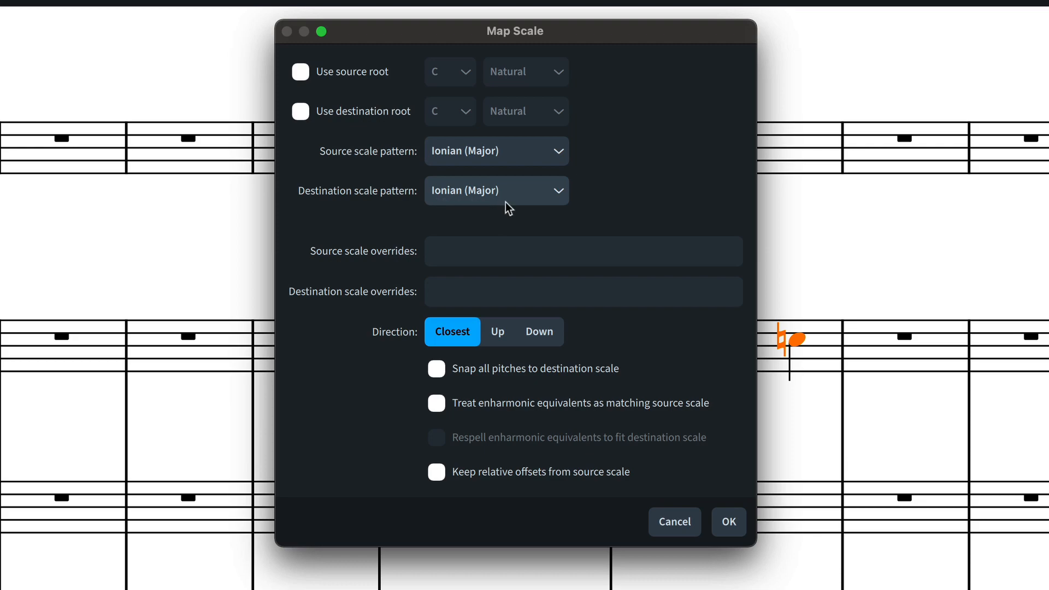
click(437, 405)
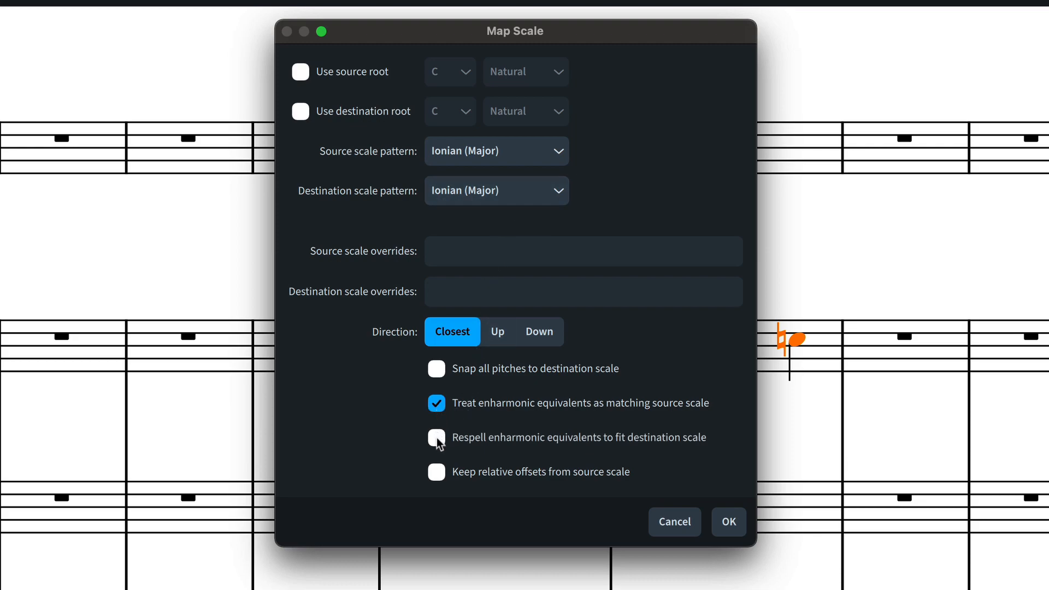
drag(672, 37, 425, 38)
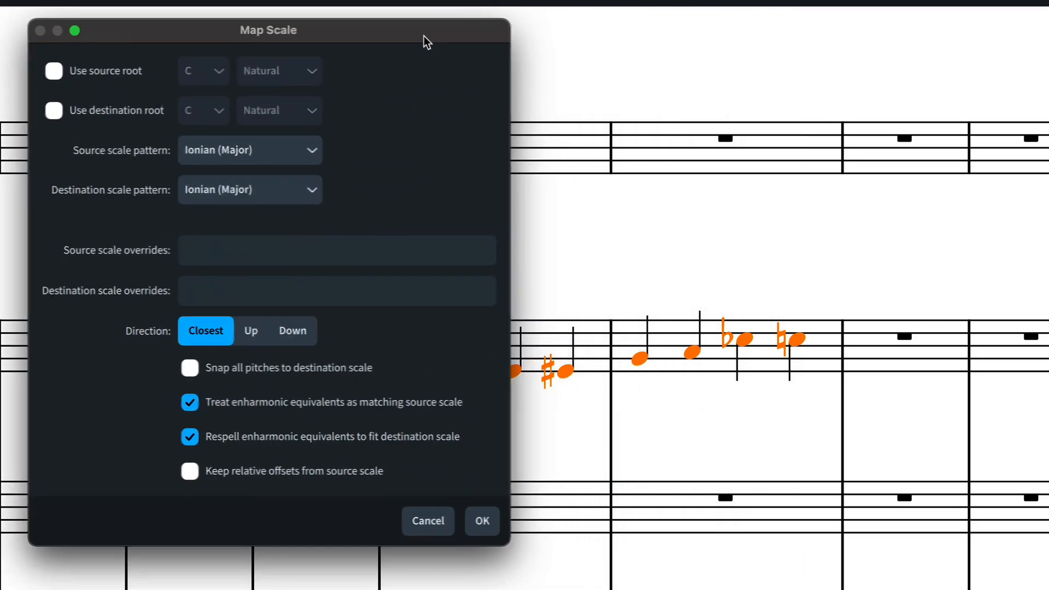
click(479, 523)
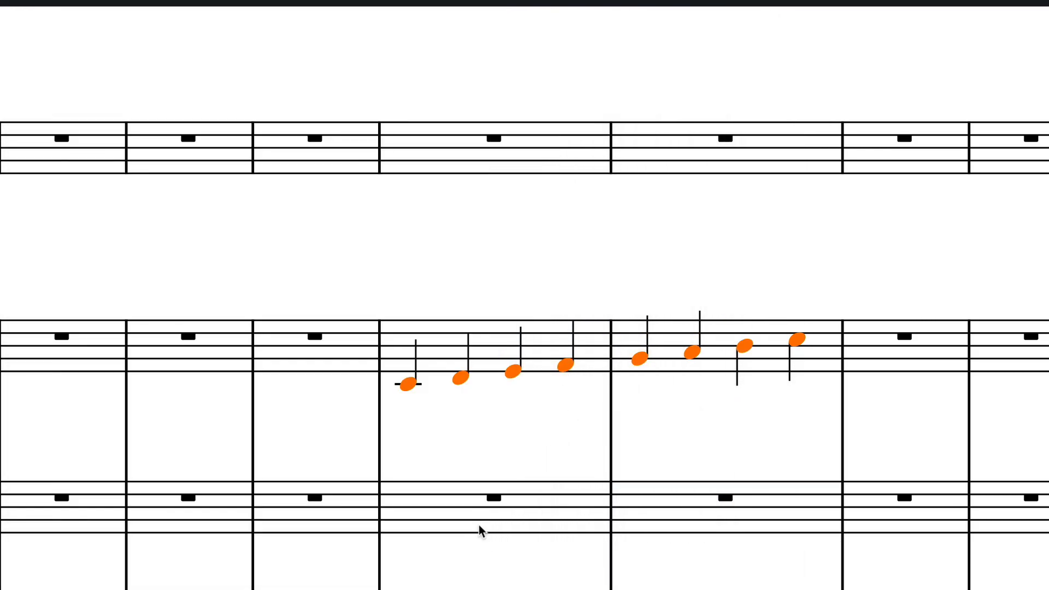
click(515, 449)
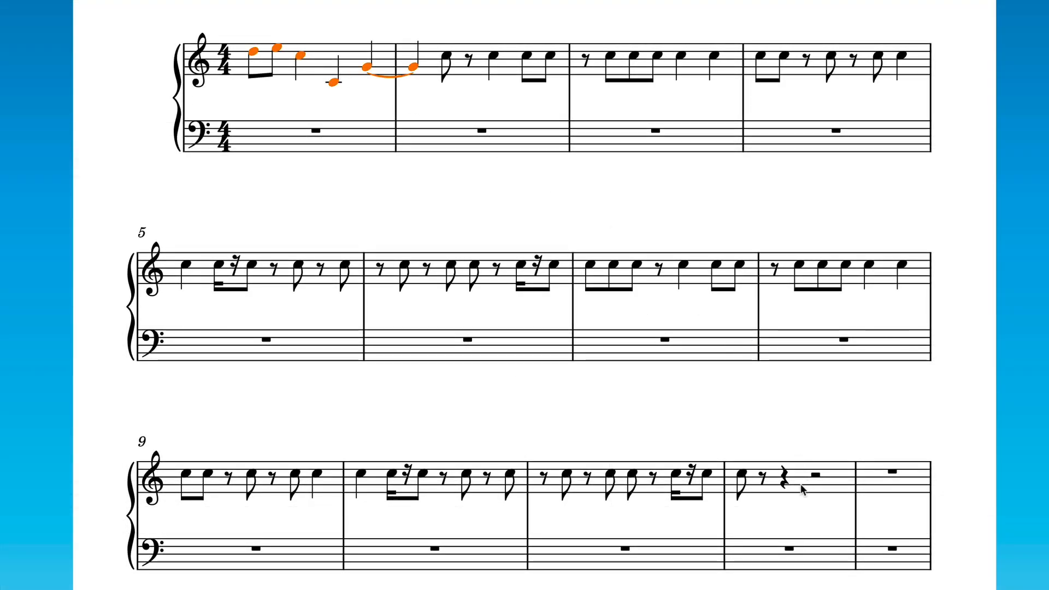
Extend the selection through bar 12 of the upper piano staff and use Repeat Pitches to repeat the first 5 pitches
shift+click(801, 489)
key(j)
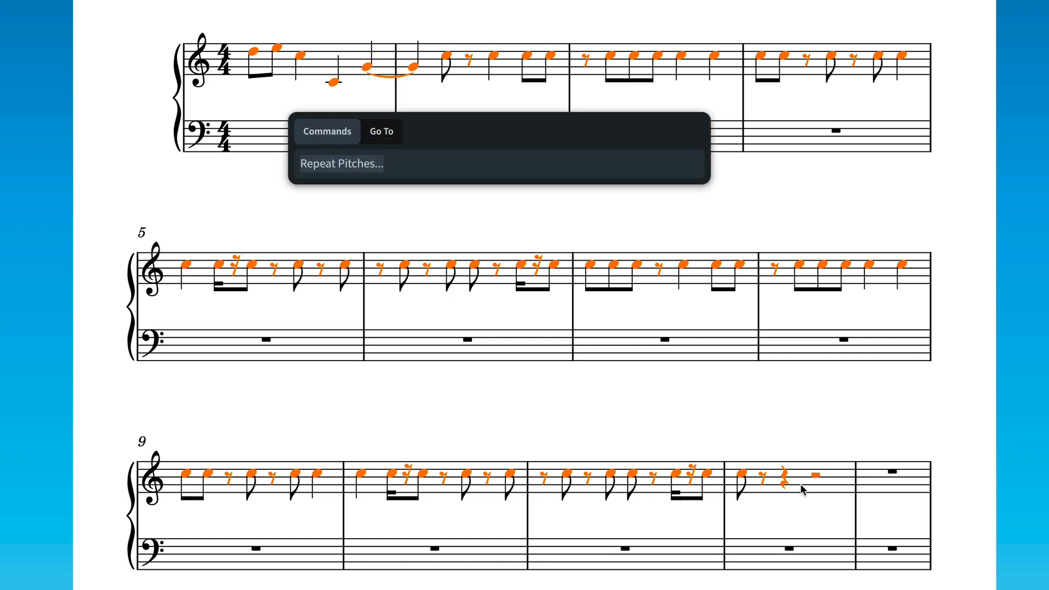
key(Return)
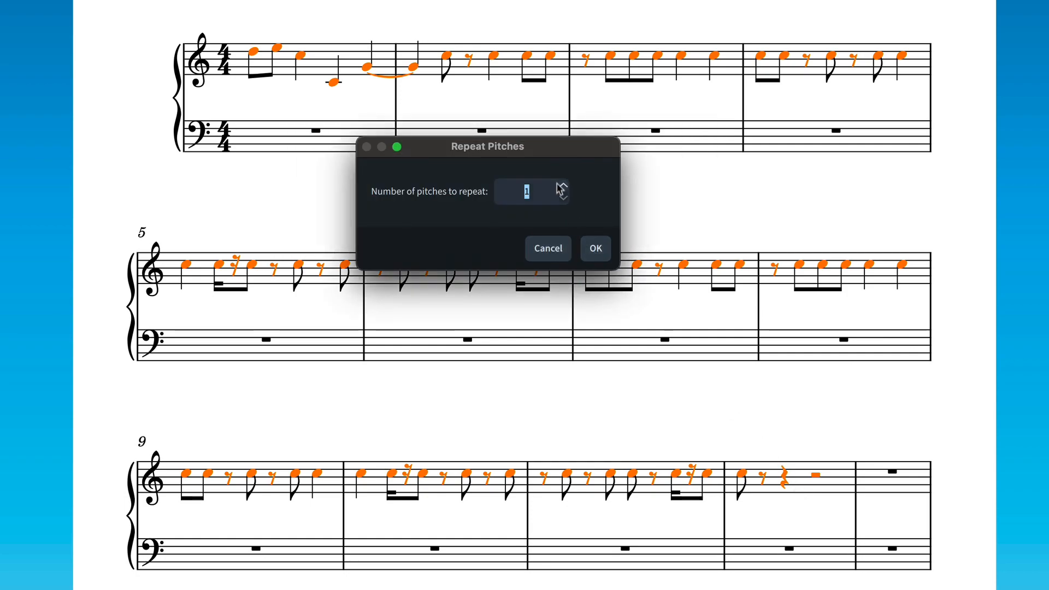
click(562, 186)
click(562, 186)
click(562, 186)
click(563, 186)
click(599, 248)
key(Escape)
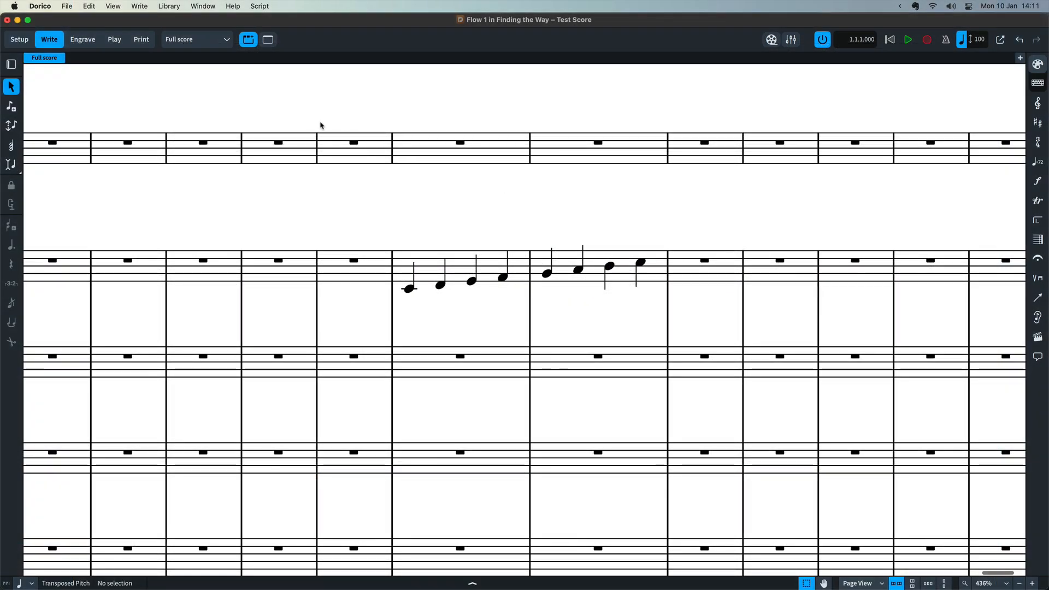
Open Note Input Options and review the Musical Transformations settings
click(170, 6)
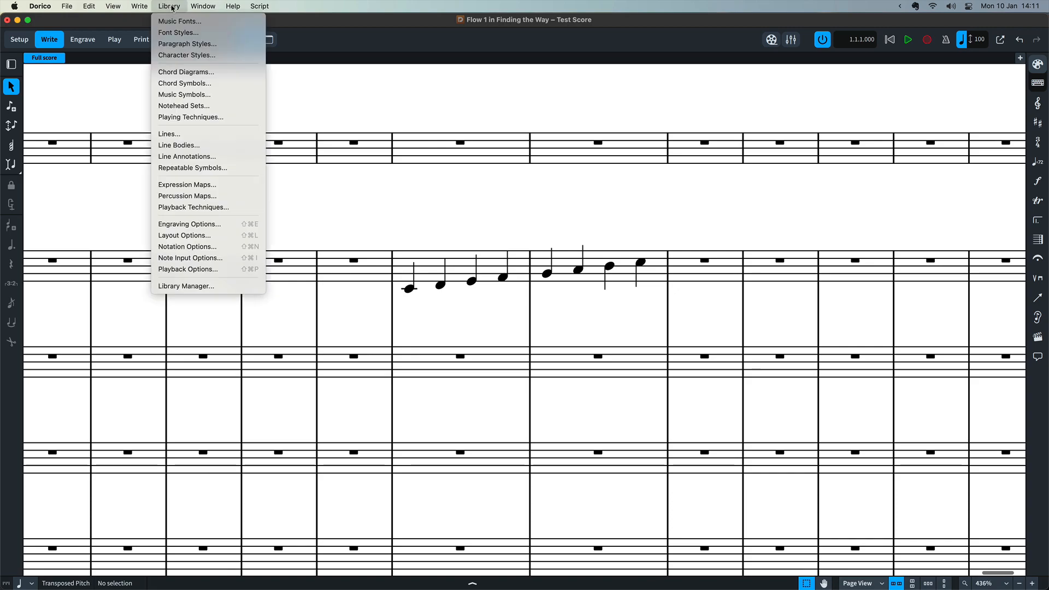
click(230, 260)
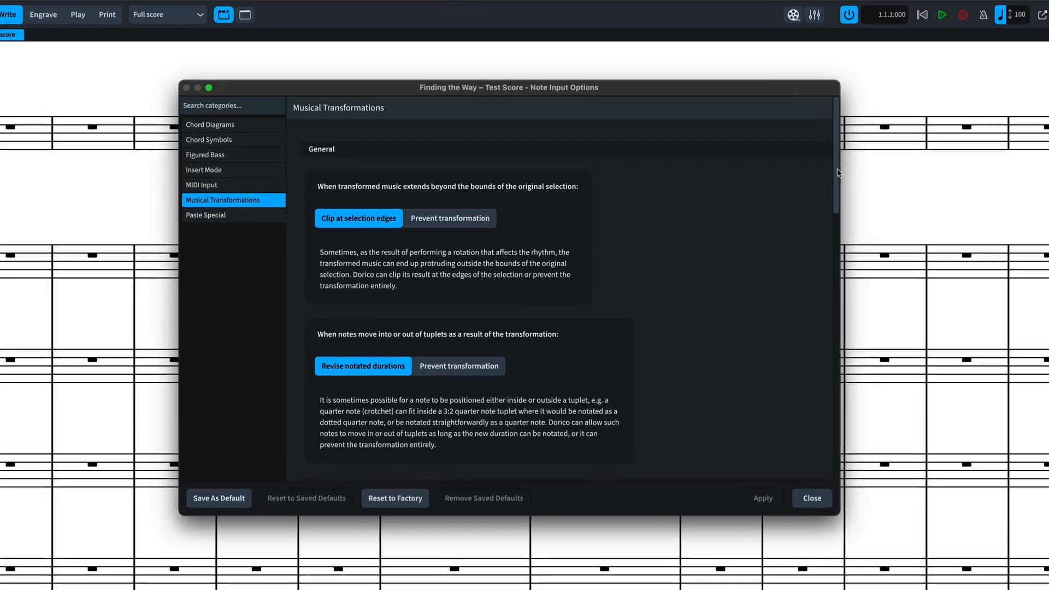
drag(848, 164, 930, 341)
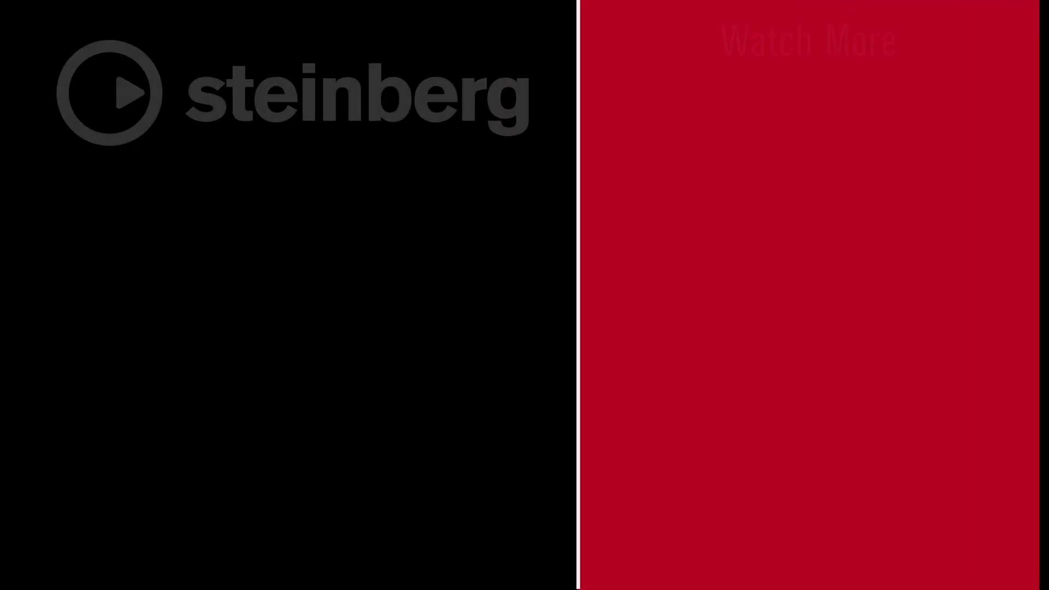